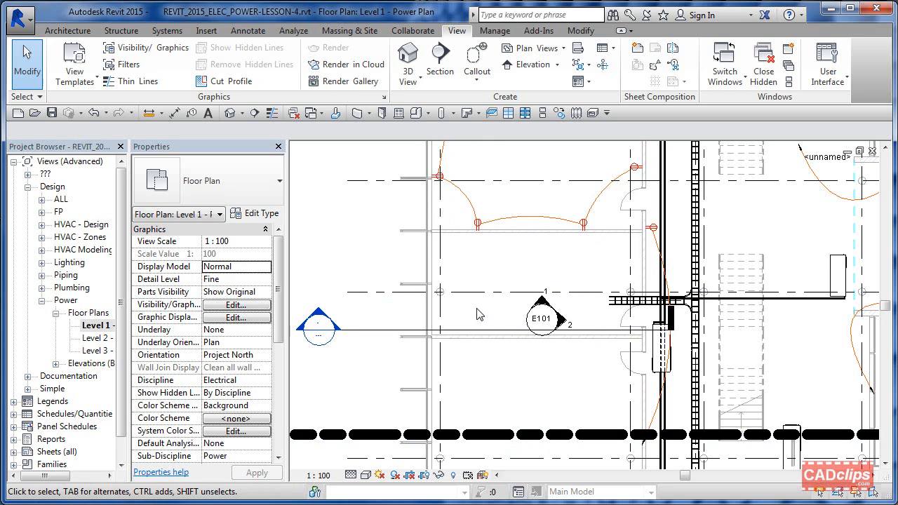
Step: Review the distribution systems defined in the electrical settings
left_click(174, 32)
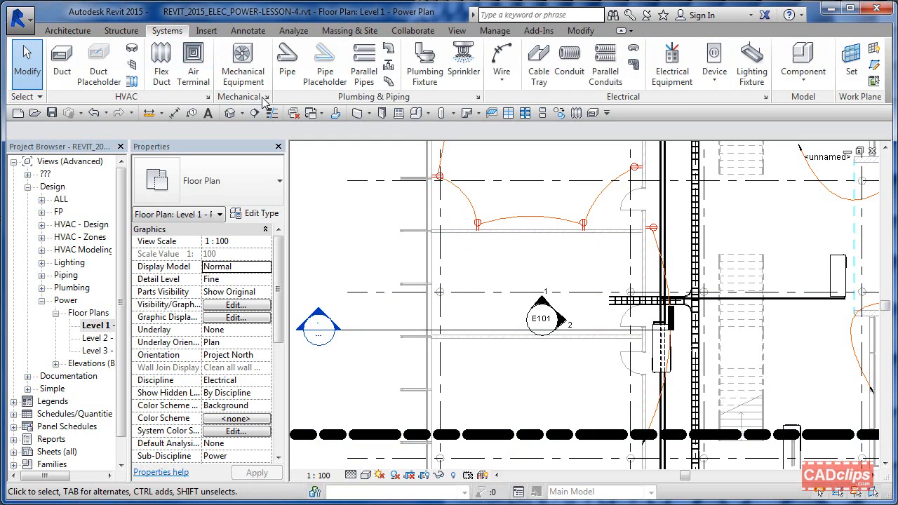
left_click(766, 97)
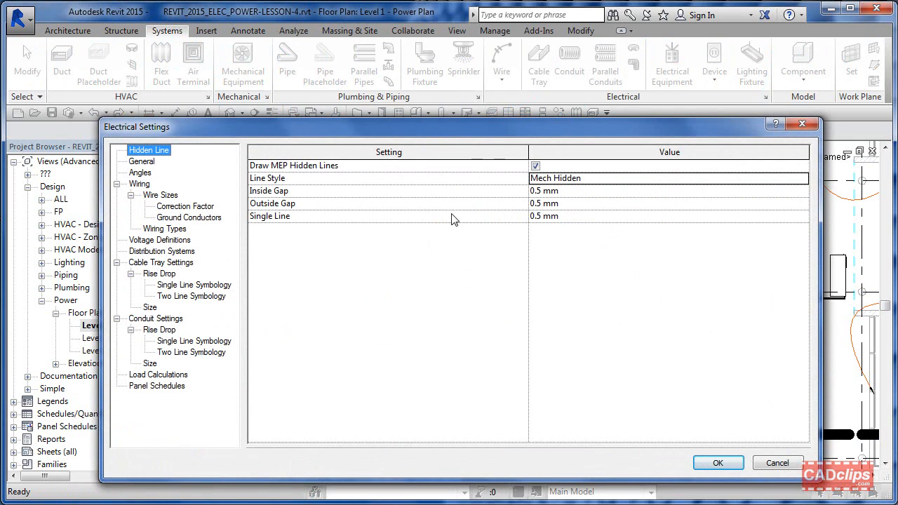
left_click(181, 252)
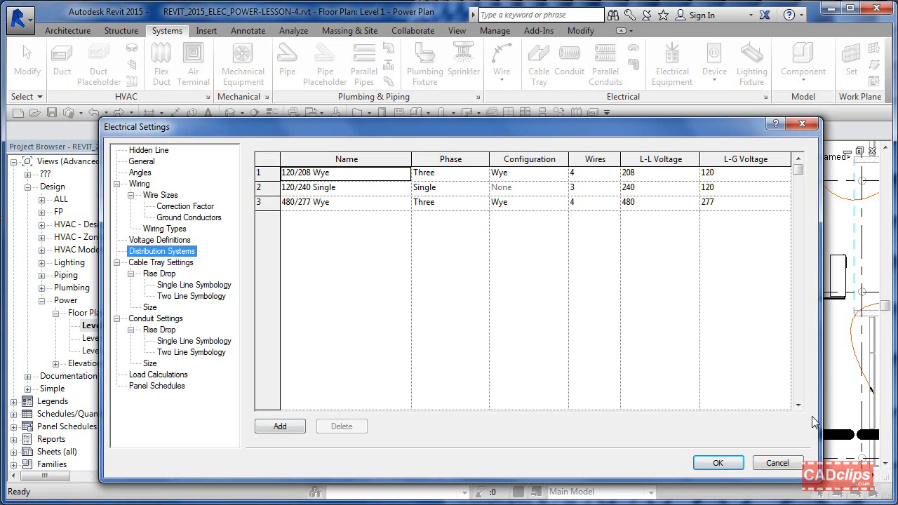
left_click(720, 463)
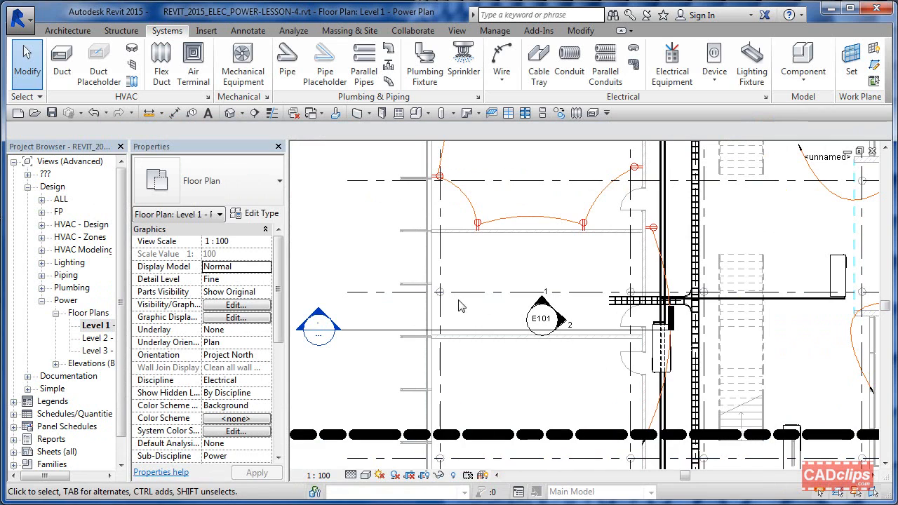
middle_click_drag(480, 307, 525, 304)
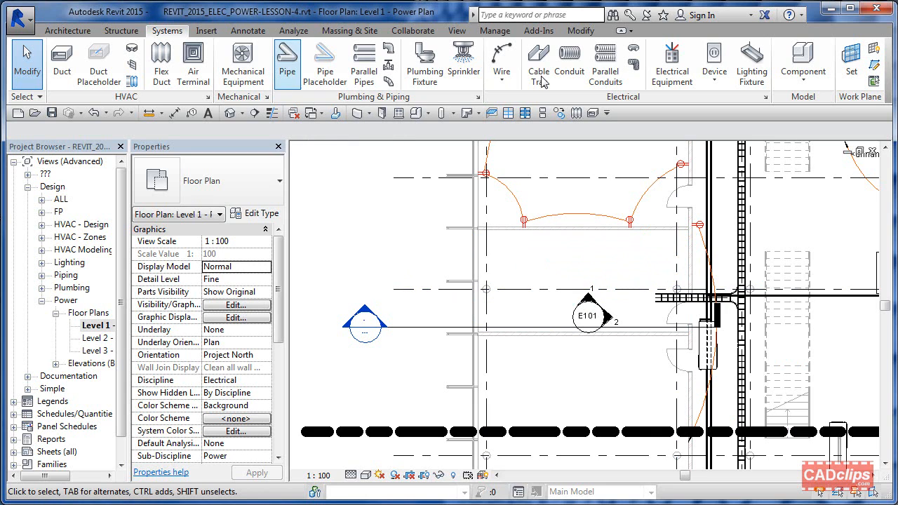
left_click(672, 70)
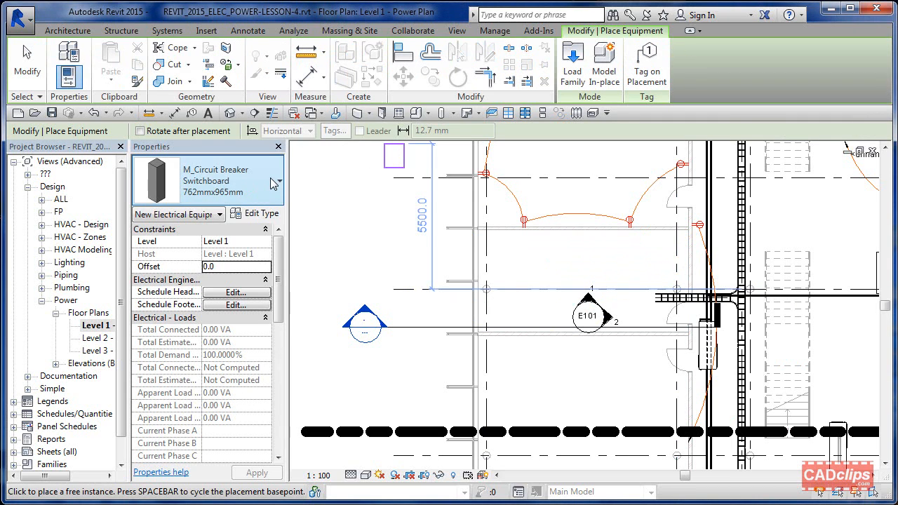
left_click(275, 182)
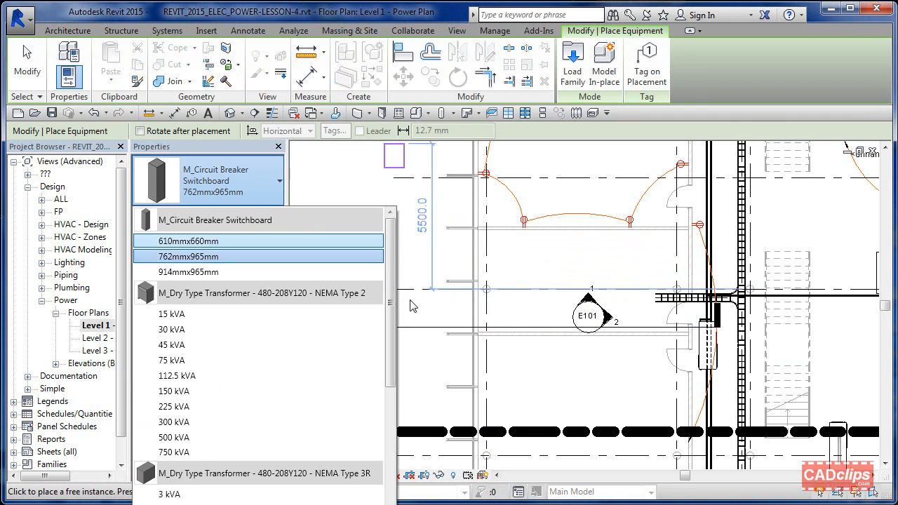
mouse_move(390, 290)
left_mouse_down()
mouse_move(388, 446)
mouse_move(388, 296)
left_mouse_up()
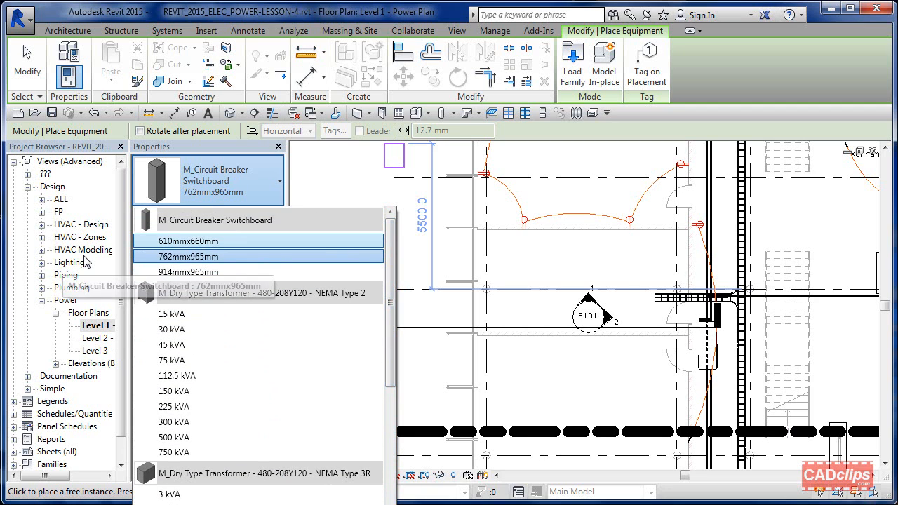
left_click(68, 147)
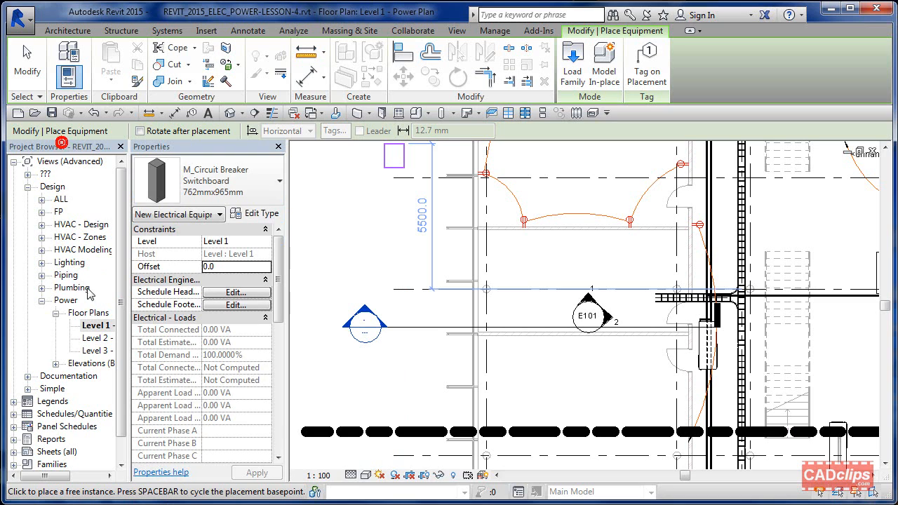
scroll(63, 351, "down", 1)
key("Escape")
key("Escape")
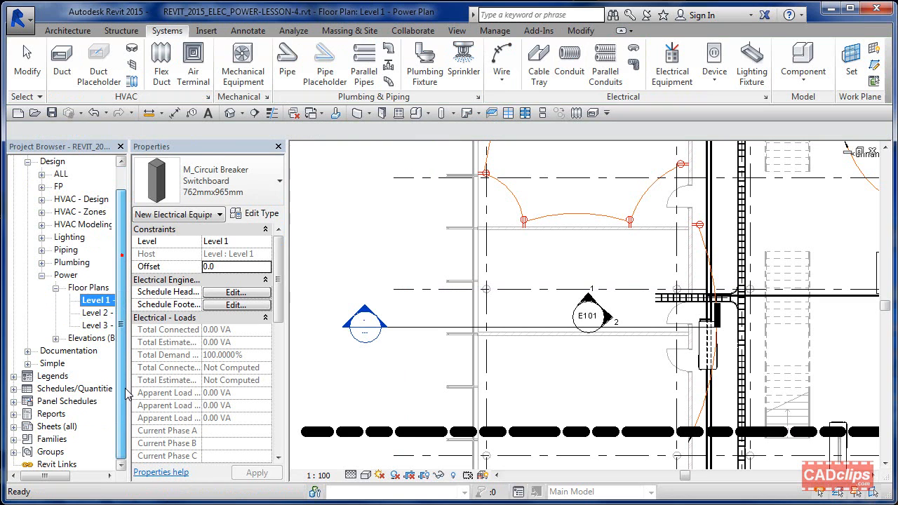
Step: Expand the Electrical Equipment family category in the Project Browser and widen the browser to make its family names readable
left_click(13, 440)
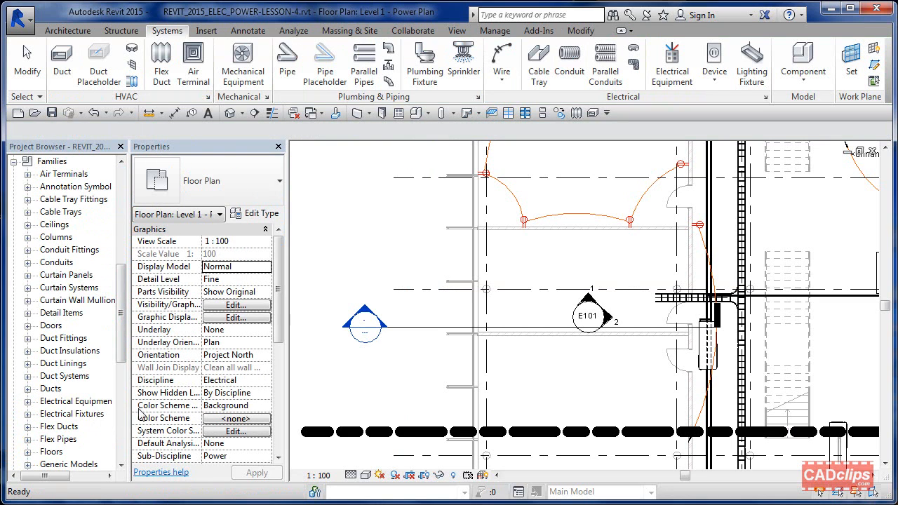
left_click_drag(129, 411, 164, 412)
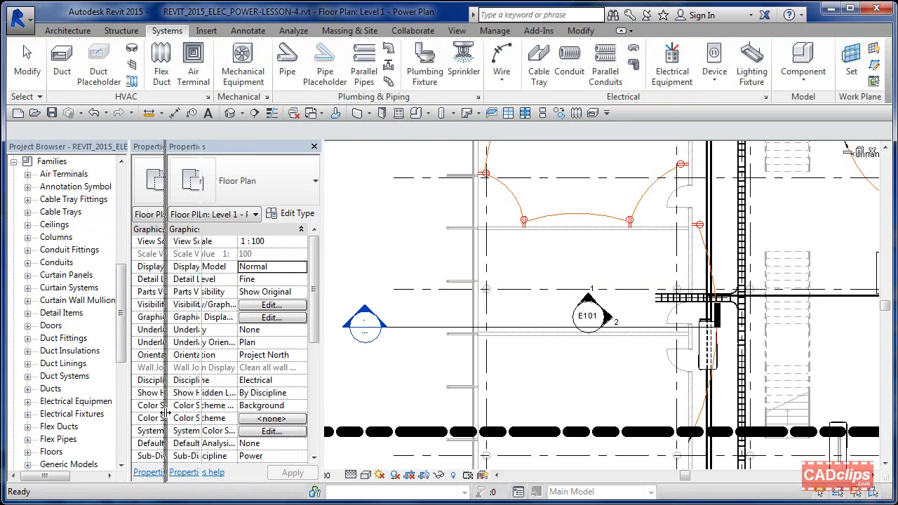
left_click(28, 401)
scroll(56, 379, "down", 2)
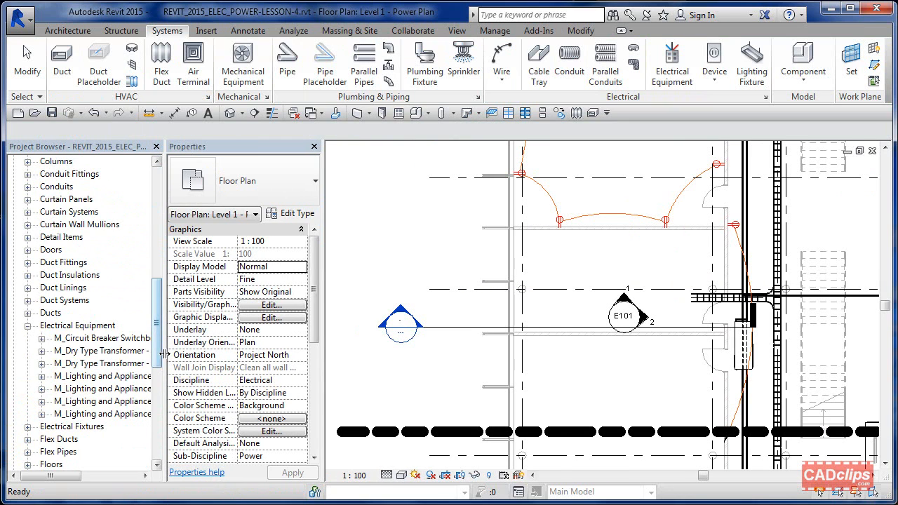
left_click_drag(164, 355, 214, 355)
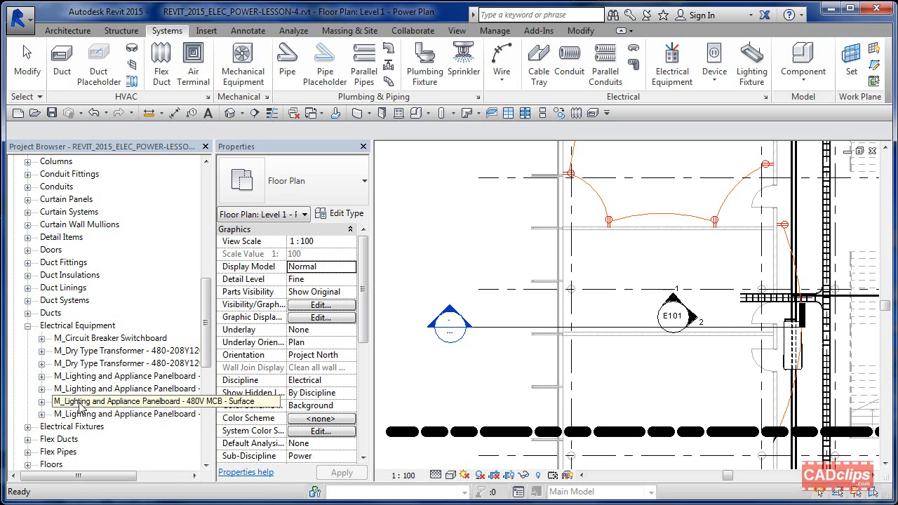
Step: List the types of the 480V and 208V MCB surface panelboards, both dry type transformers and the circuit breaker switchboard
left_click(41, 401)
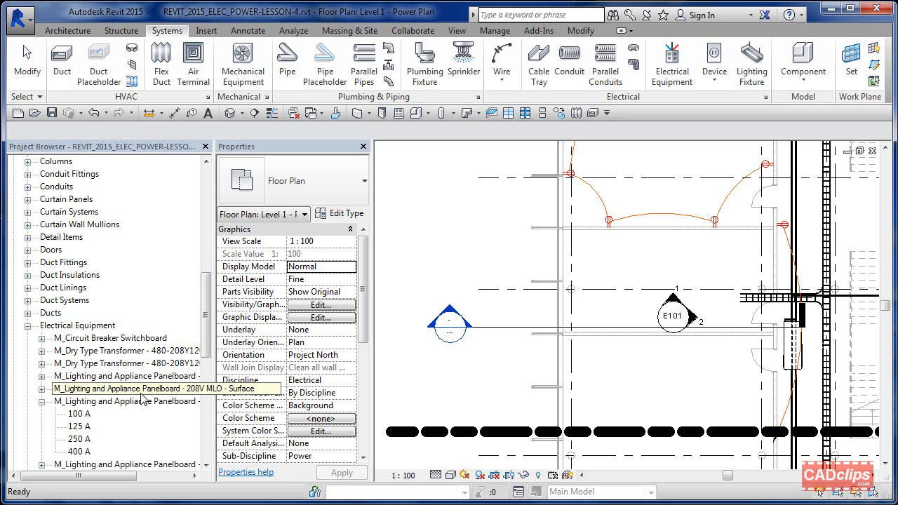
left_click(41, 376)
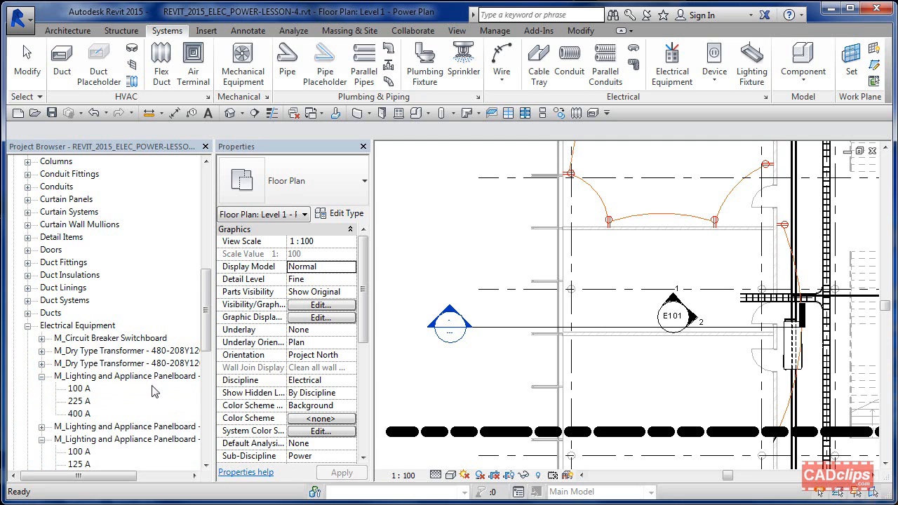
left_click(41, 363)
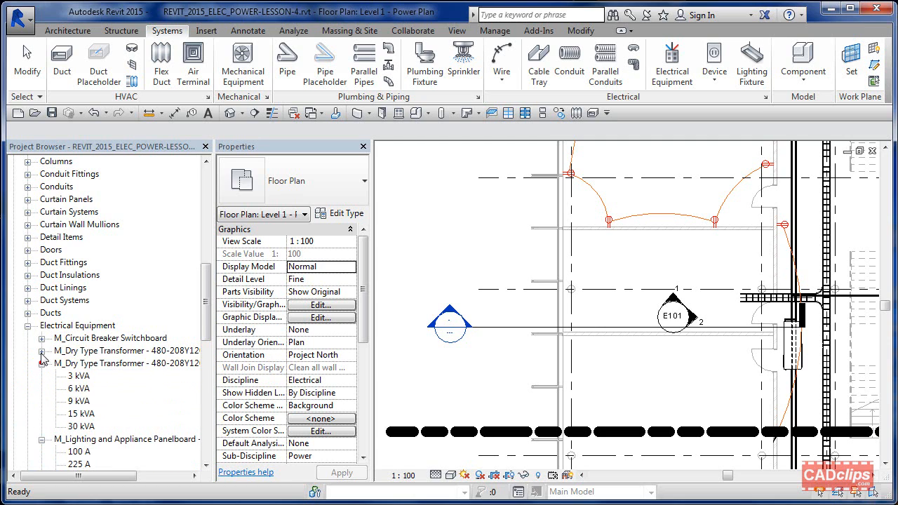
left_click(41, 351)
left_click(41, 325)
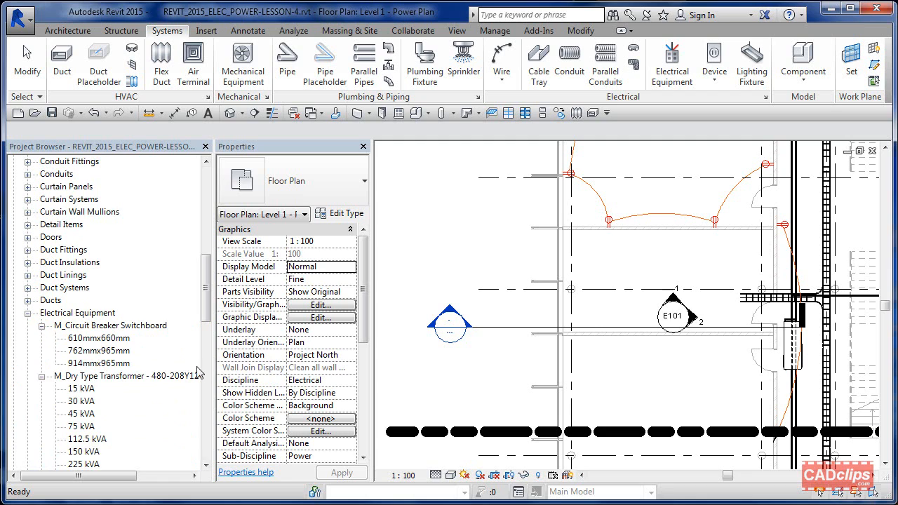
Step: Place a 500 kVA NEMA Type 2 dry type transformer outside the building, about 2800 mm from the exterior wall
left_click_drag(207, 298, 209, 311)
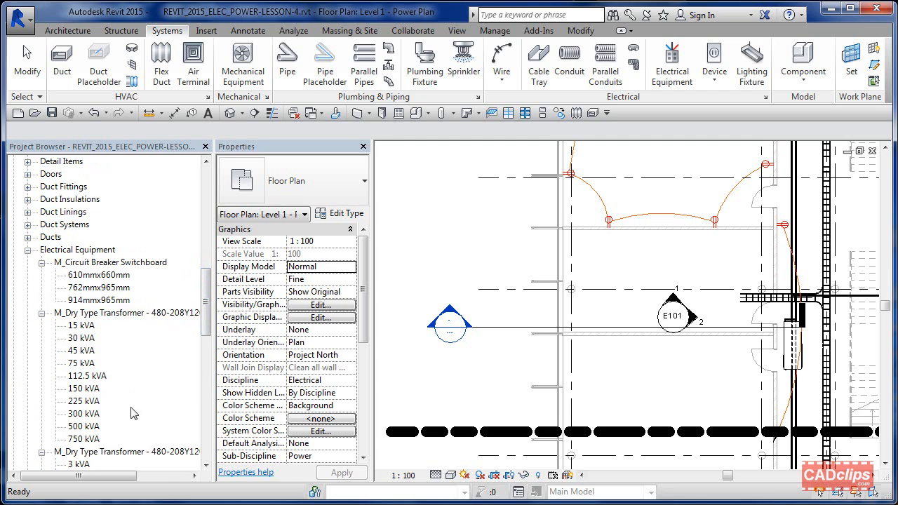
left_click_drag(83, 428, 483, 263)
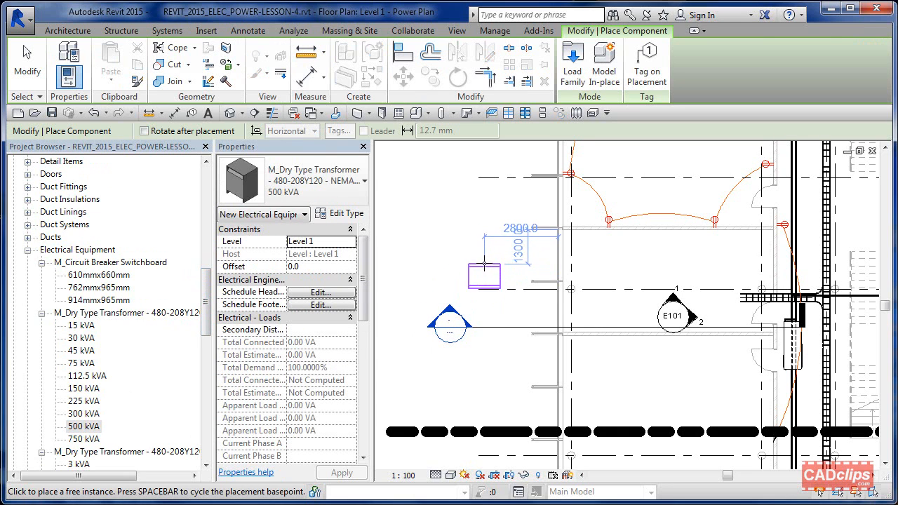
left_click(484, 264)
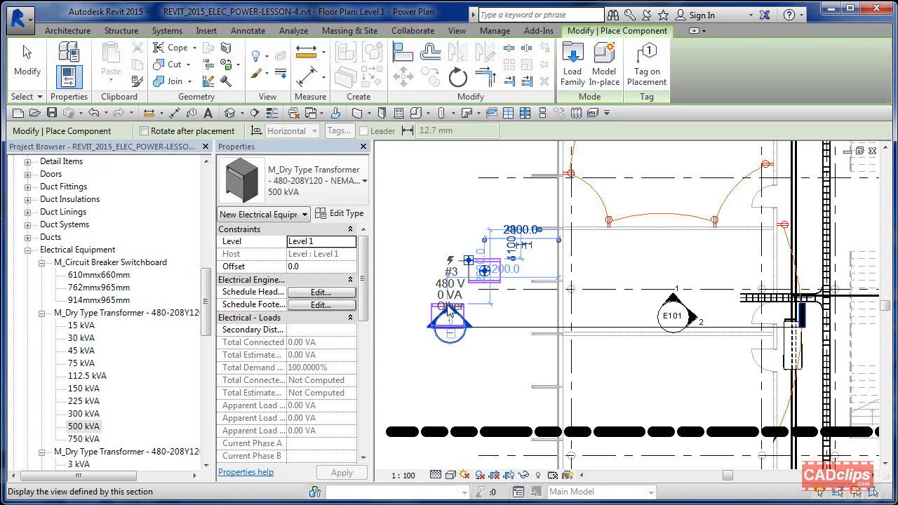
key("Escape")
key("Escape")
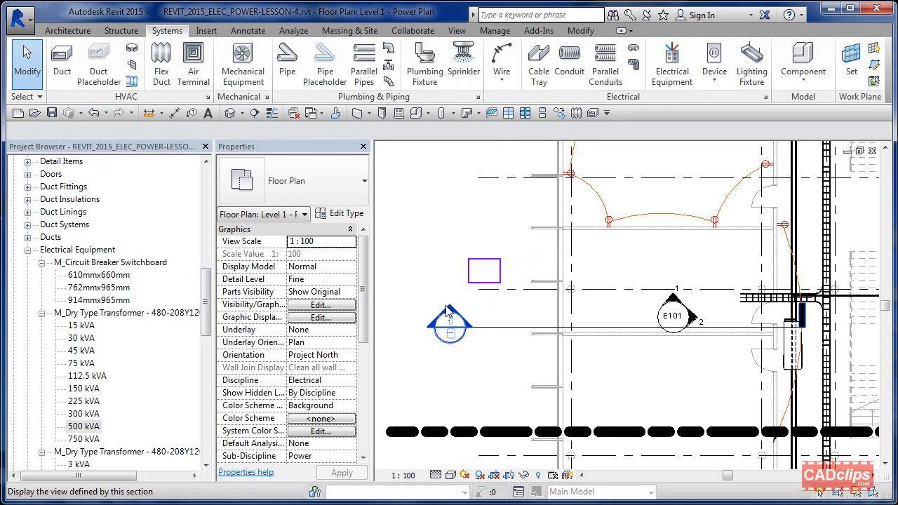
Step: Place a 762mmx965mm circuit breaker switchboard inside the room, aligned with the transformer and about 1100 mm below the upper wall
left_click_drag(204, 315, 204, 319)
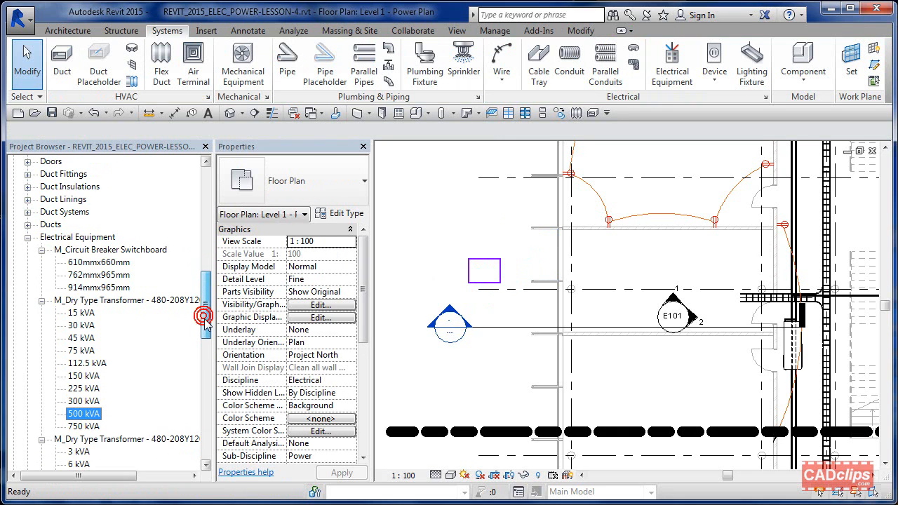
left_click(110, 275)
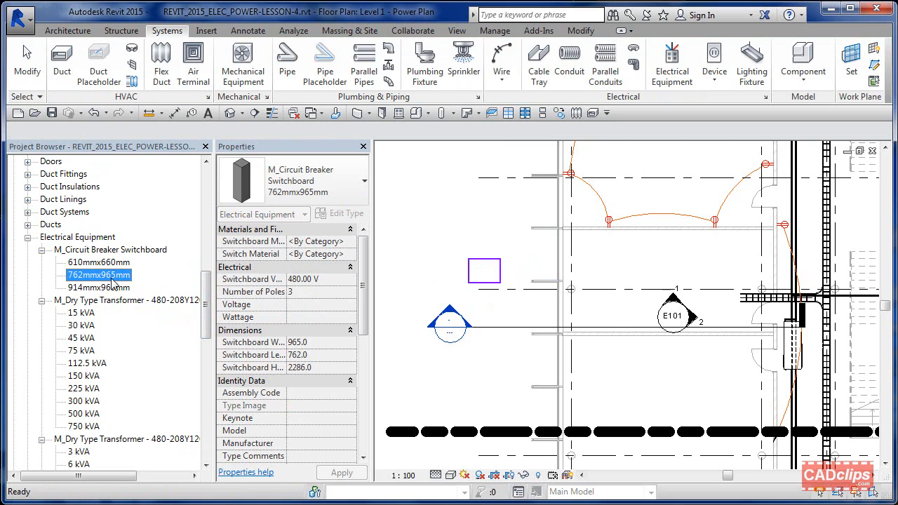
left_click_drag(564, 289, 589, 283)
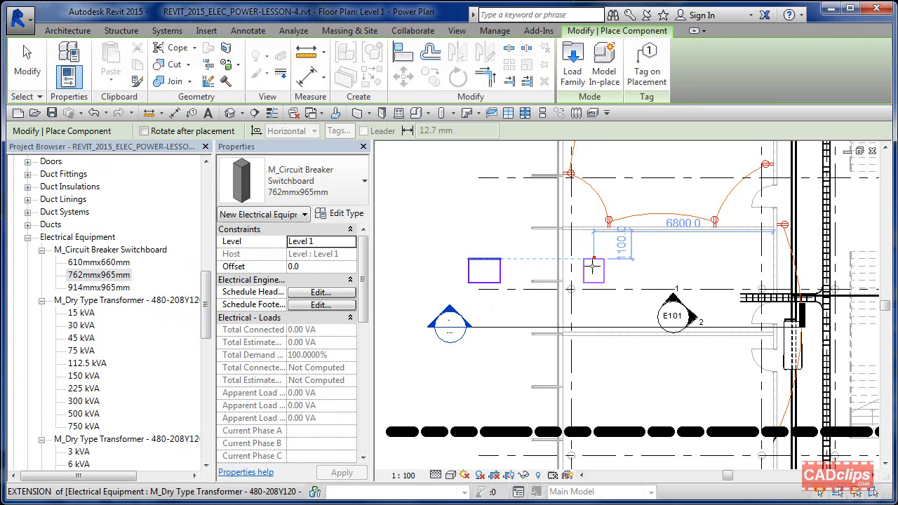
left_click(593, 269)
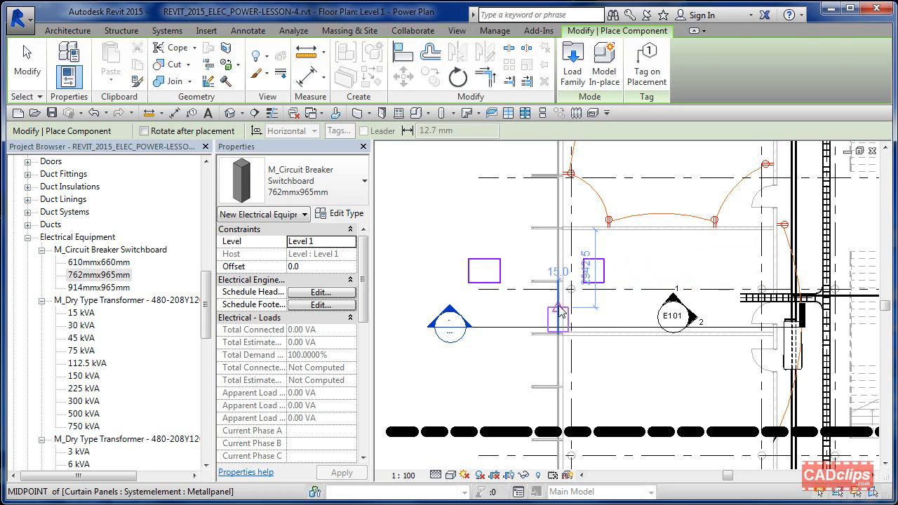
key("Escape")
key("Escape")
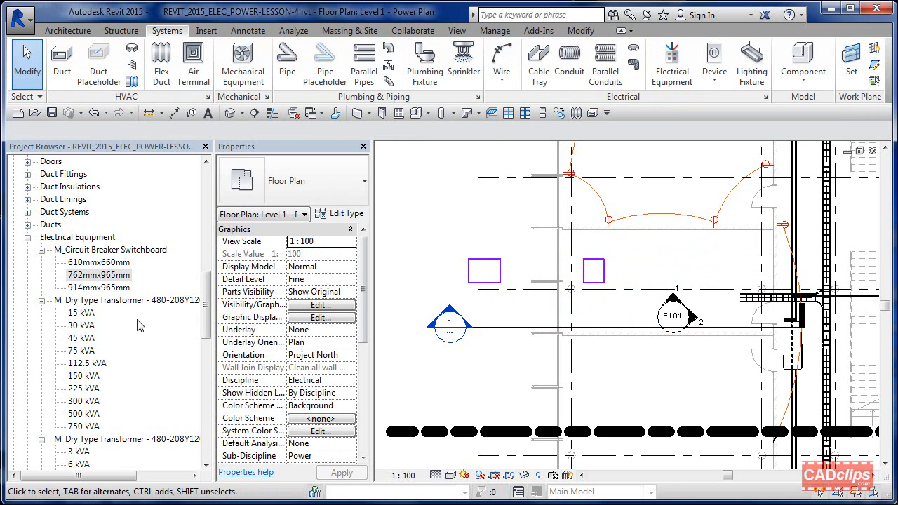
Step: Mount one 400 A and two 100 A 480V MCB surface panelboards side by side on the room's upper wall above the switchboard
left_click_drag(206, 280, 207, 331)
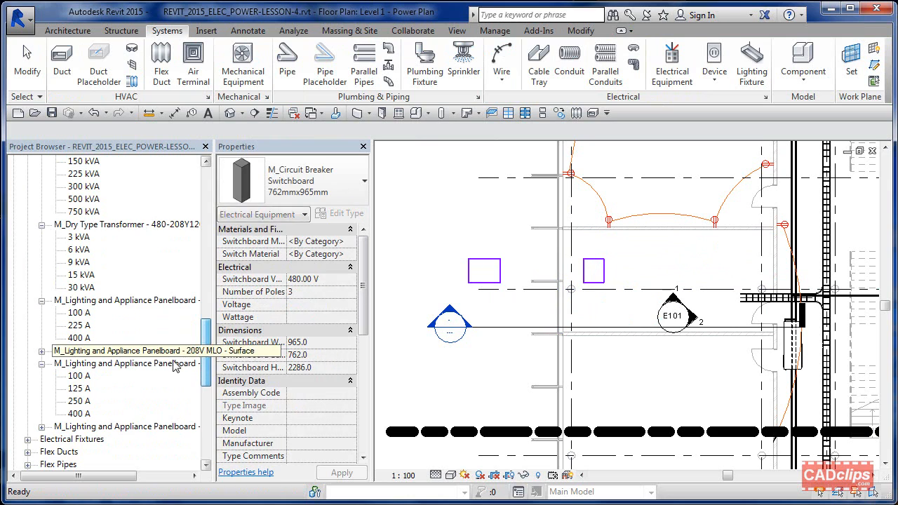
left_click(80, 414)
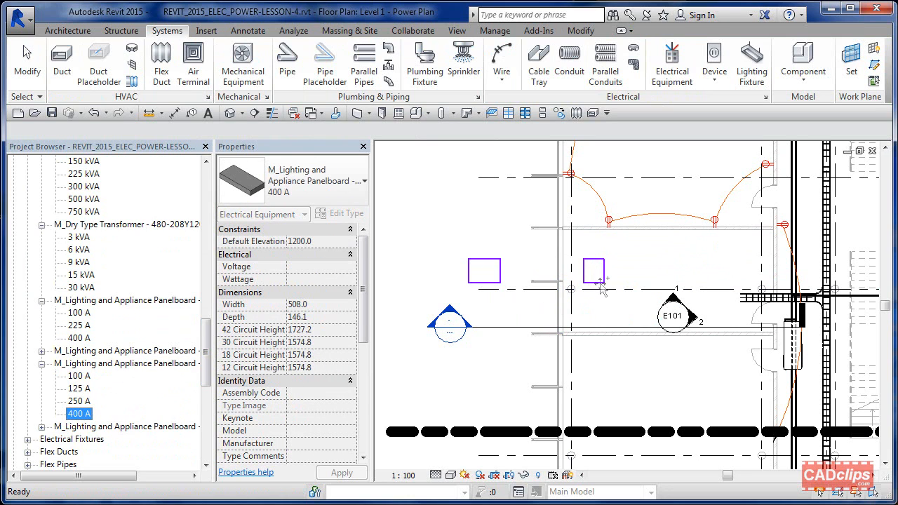
left_click_drag(602, 288, 602, 285)
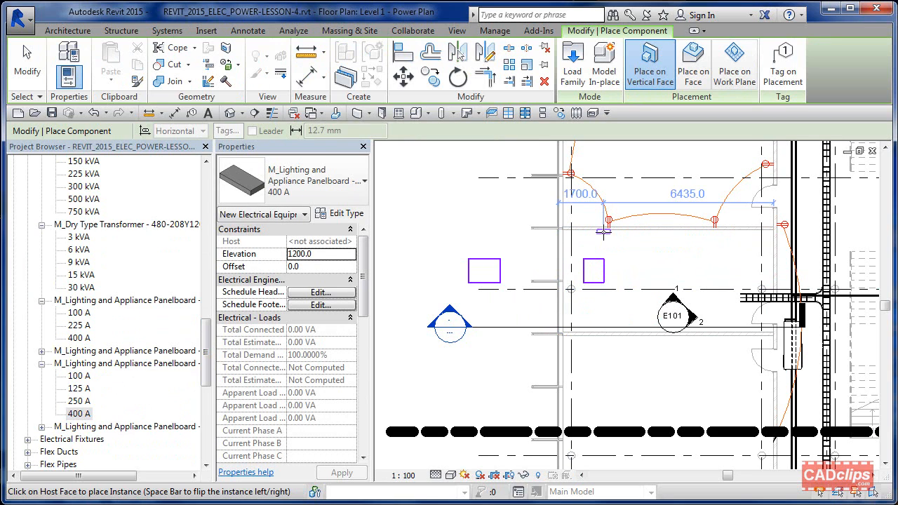
scroll(603, 231, "up", 2)
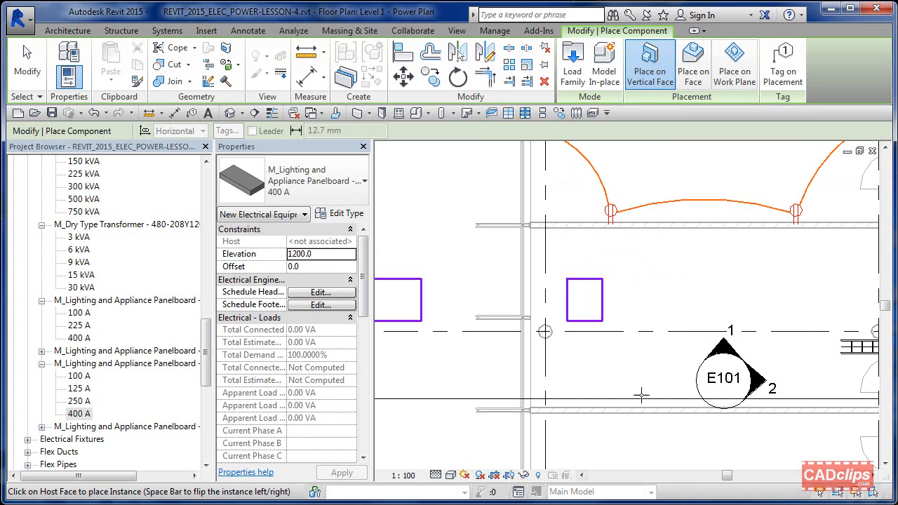
left_click(628, 231)
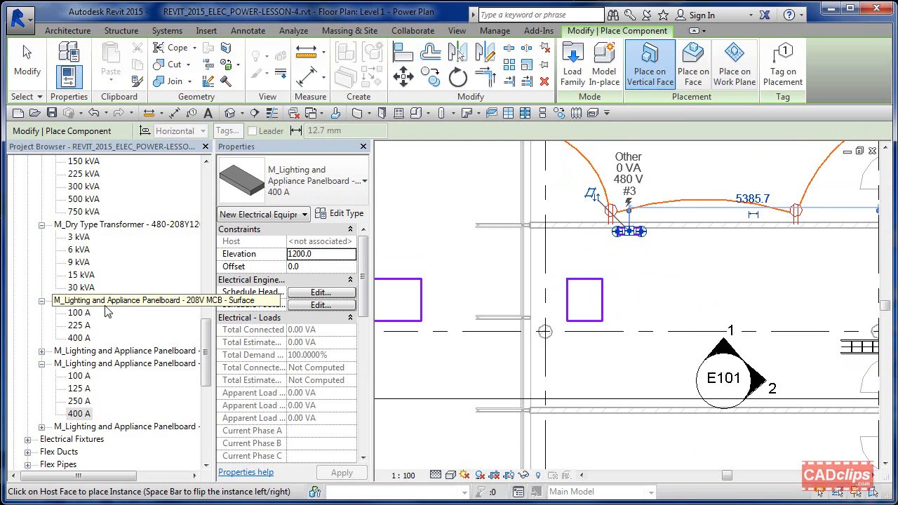
left_click(80, 376)
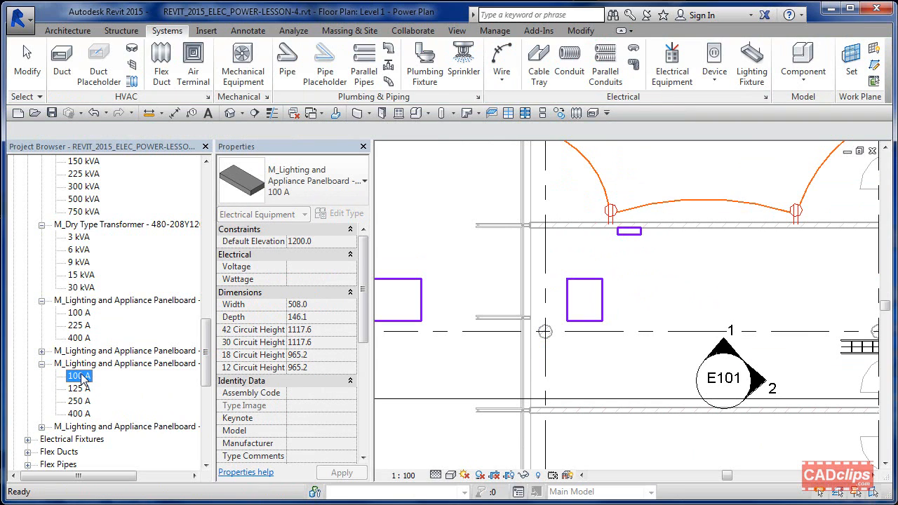
mouse_move(82, 377)
left_mouse_down()
mouse_move(100, 384)
mouse_move(704, 232)
left_mouse_up()
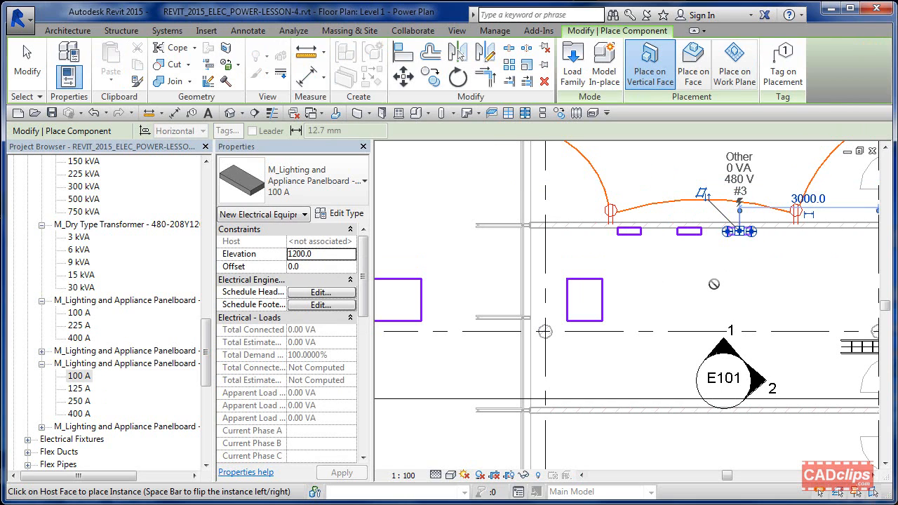
Step: Mount a 15 kVA NEMA Type 3R dry type transformer on the inner face of the electrical room's right-hand wall
left_click(80, 274)
left_click_drag(81, 275, 842, 262)
middle_click_drag(842, 262, 752, 271)
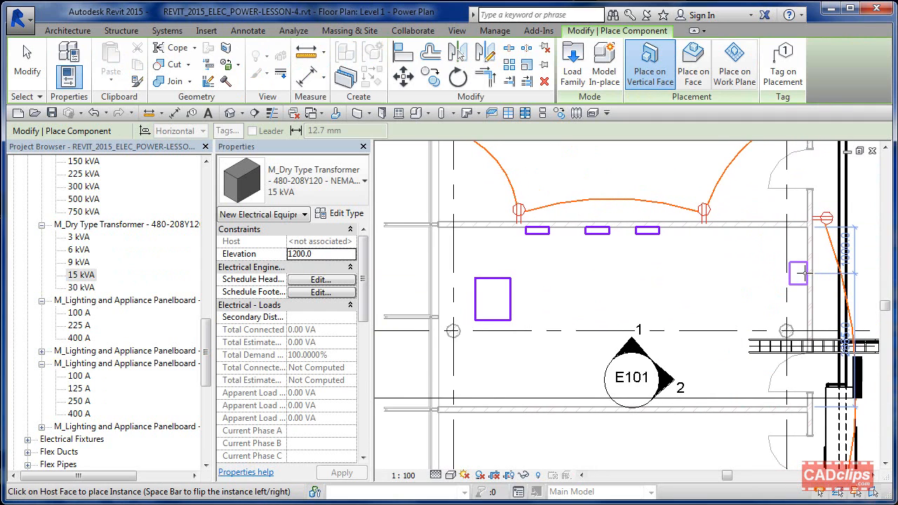
left_click(804, 273)
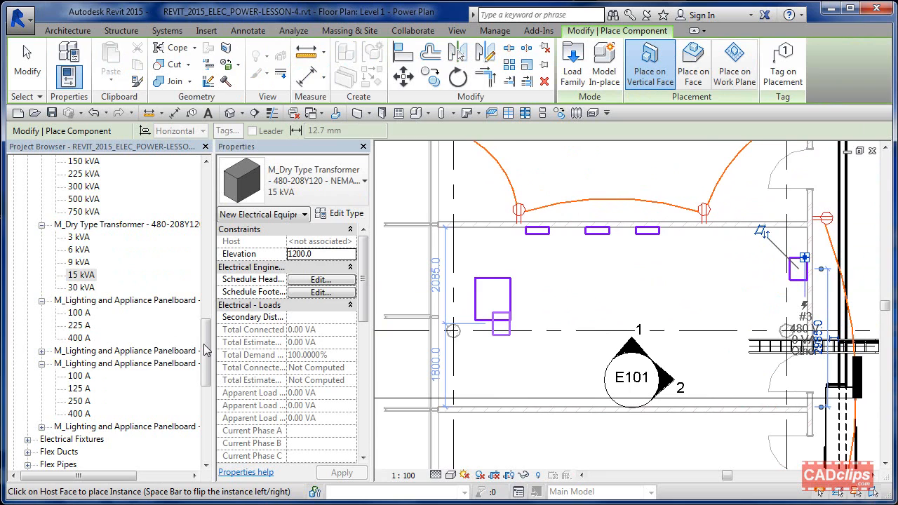
key("Escape")
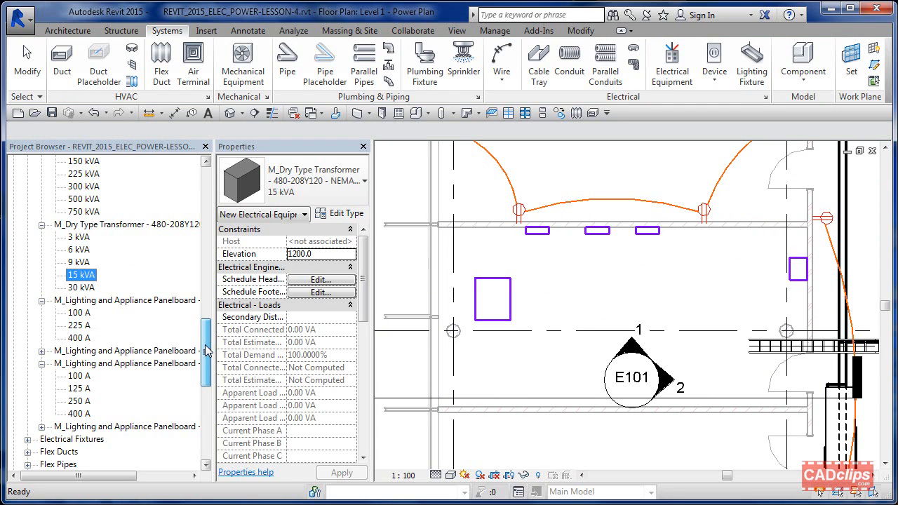
Step: Mount a 100 A 208V MCB surface panelboard on the right-hand wall below the 15 kVA transformer, about 1800 mm from the upper wall
mouse_move(208, 351)
left_mouse_down()
mouse_move(209, 313)
mouse_move(212, 353)
left_mouse_up()
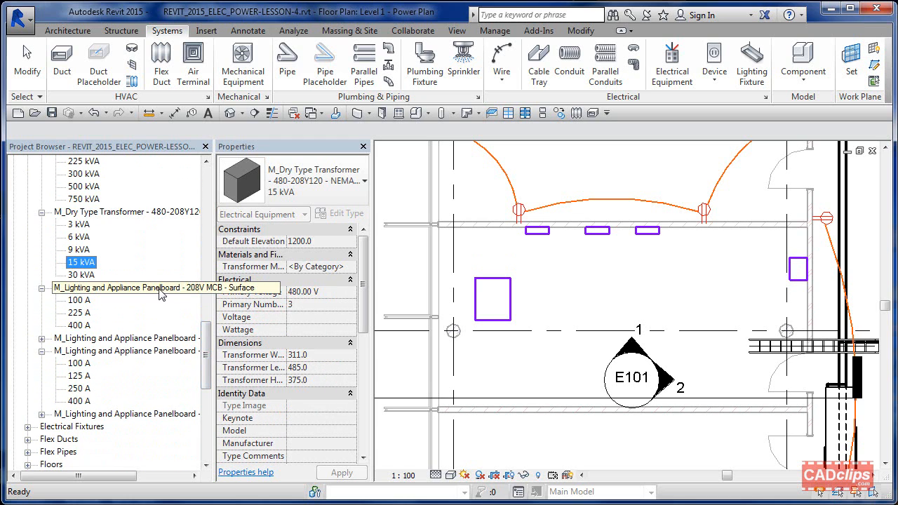
left_click(82, 300)
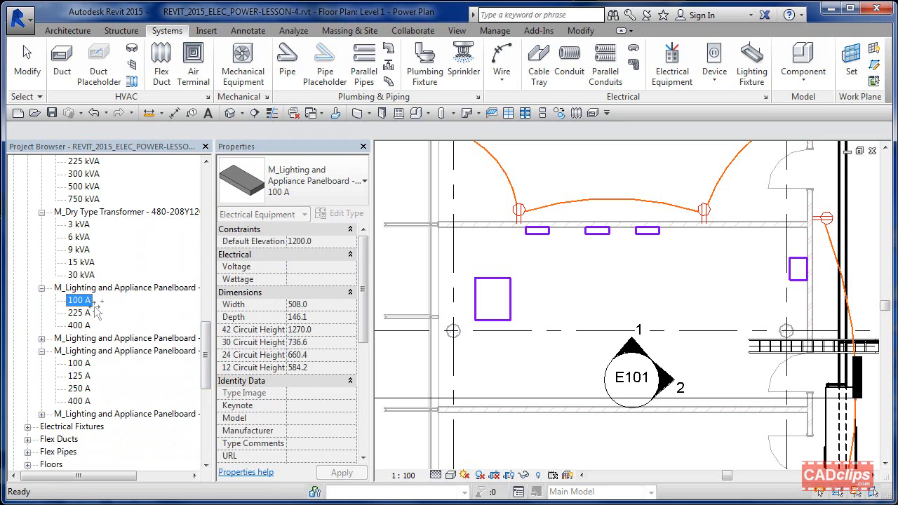
left_click_drag(585, 311, 804, 303)
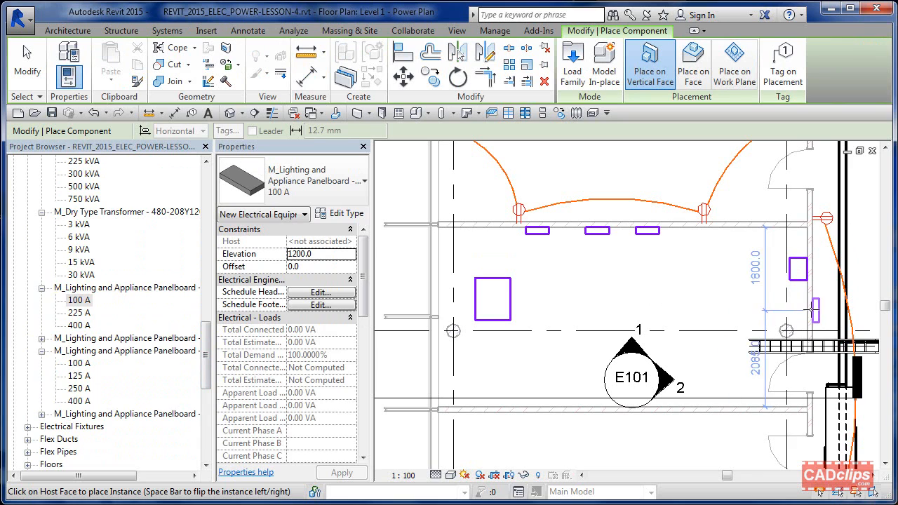
left_click(804, 308)
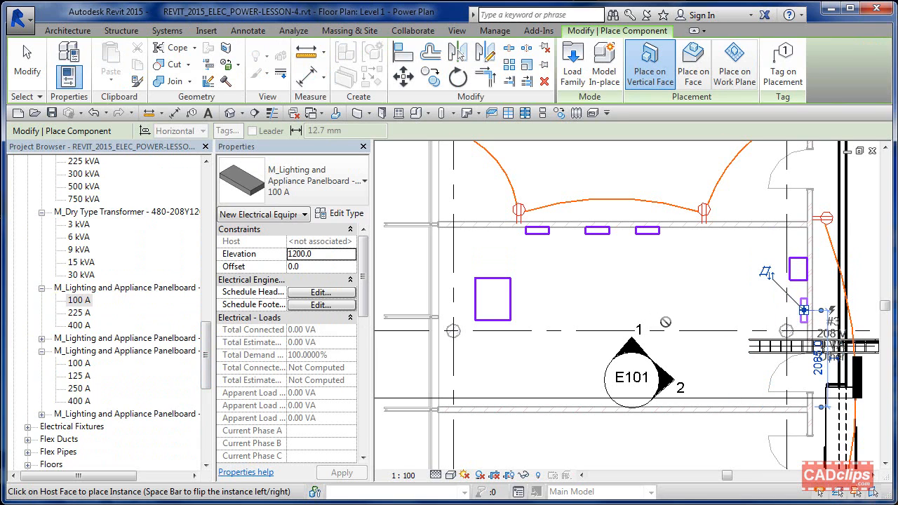
key("Escape")
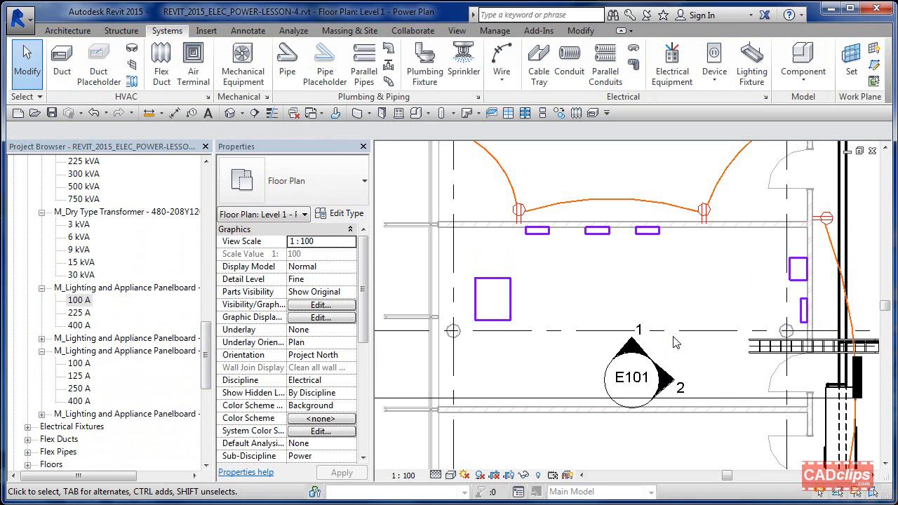
Step: Assign the 480/277 Wye distribution system to the 500 kVA transformer outside the building and to the circuit breaker switchboard
scroll(618, 344, "down", 2)
middle_click_drag(597, 347, 635, 349)
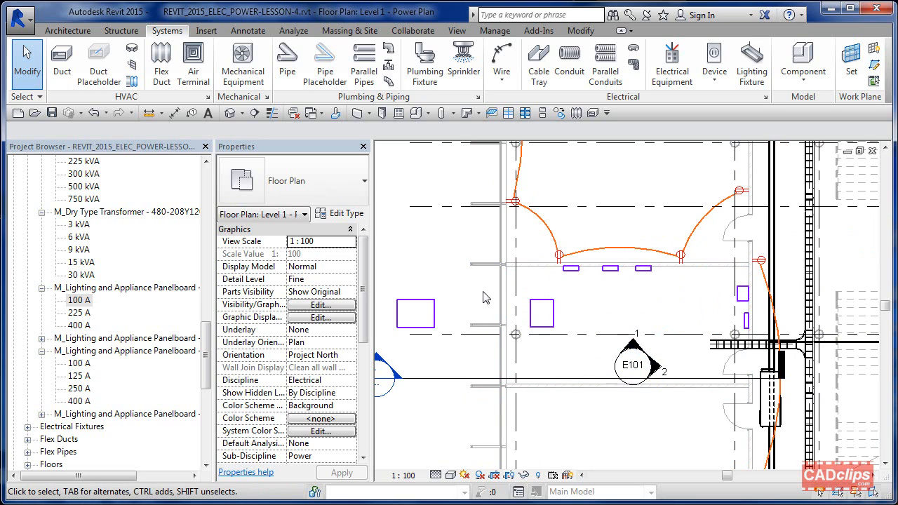
left_click(430, 303)
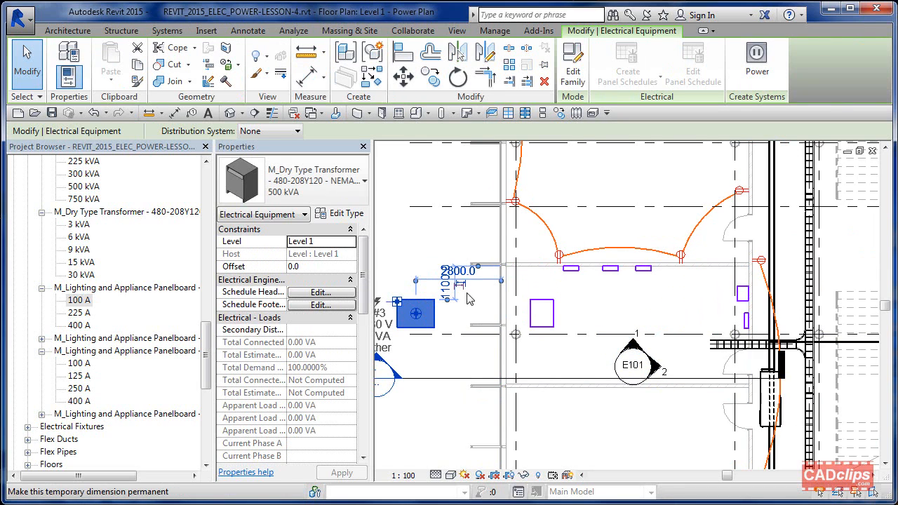
left_click(264, 134)
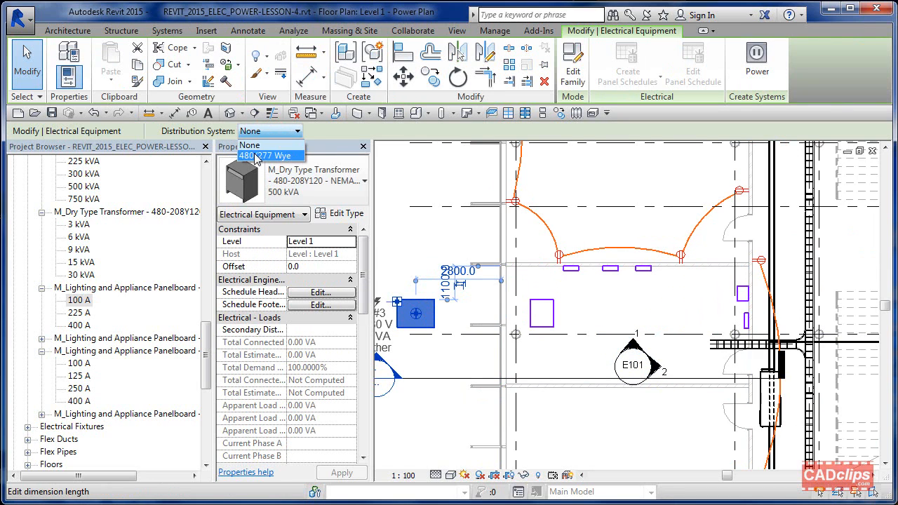
left_click(261, 155)
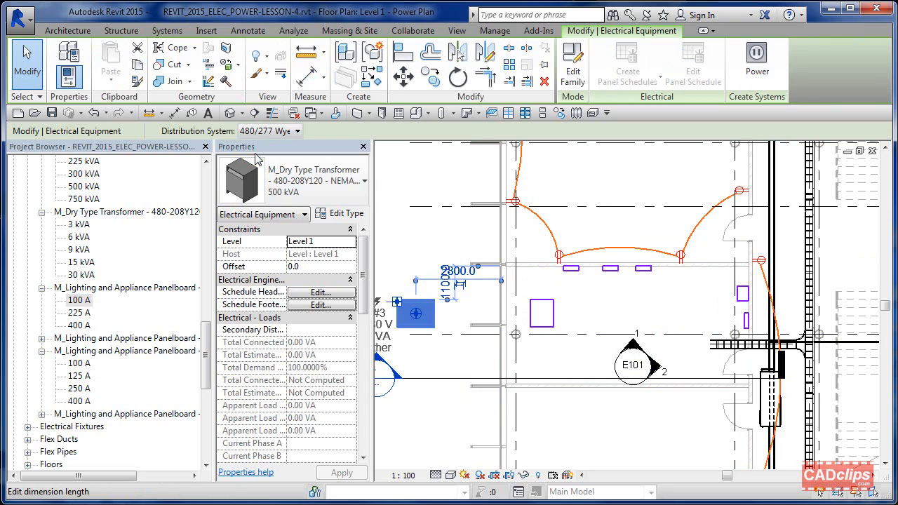
left_click(543, 299)
left_click(263, 131)
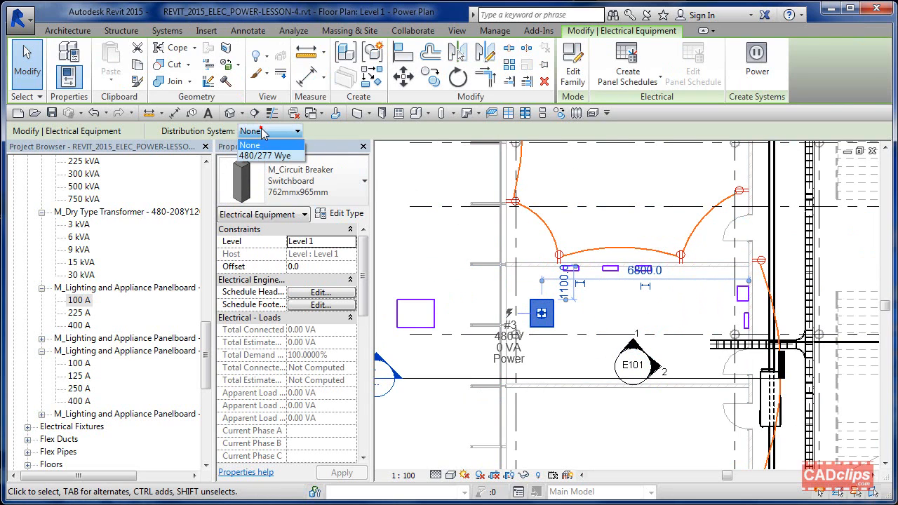
left_click(259, 156)
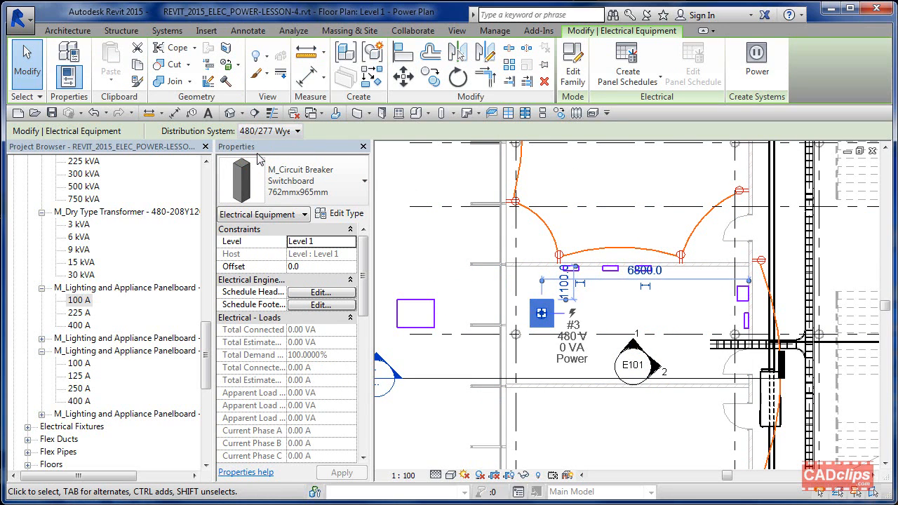
Step: Set the secondary distribution system of the 500 kVA transformer to 480/277 Wye
left_click(435, 310)
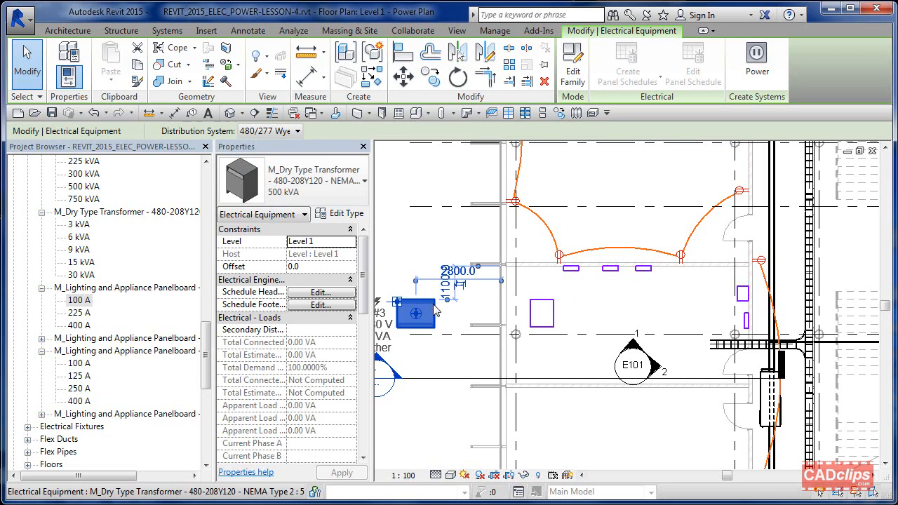
left_click(351, 335)
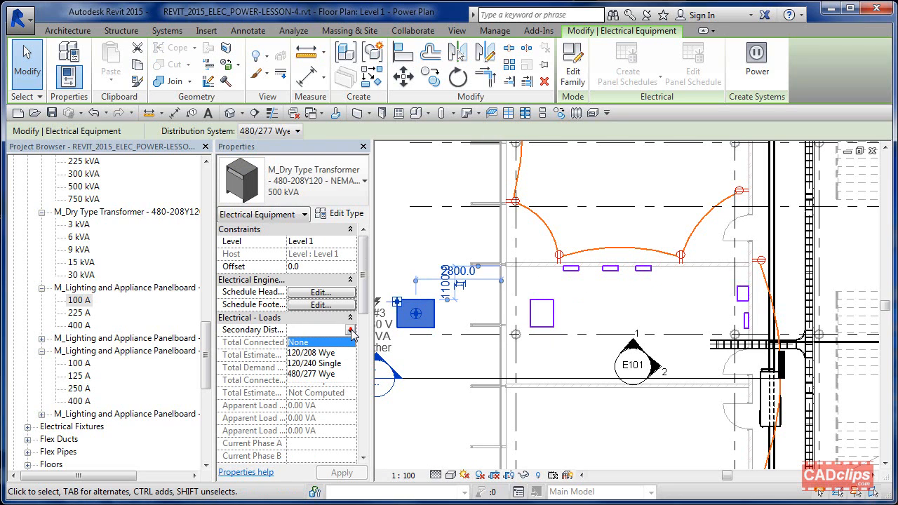
left_click(325, 374)
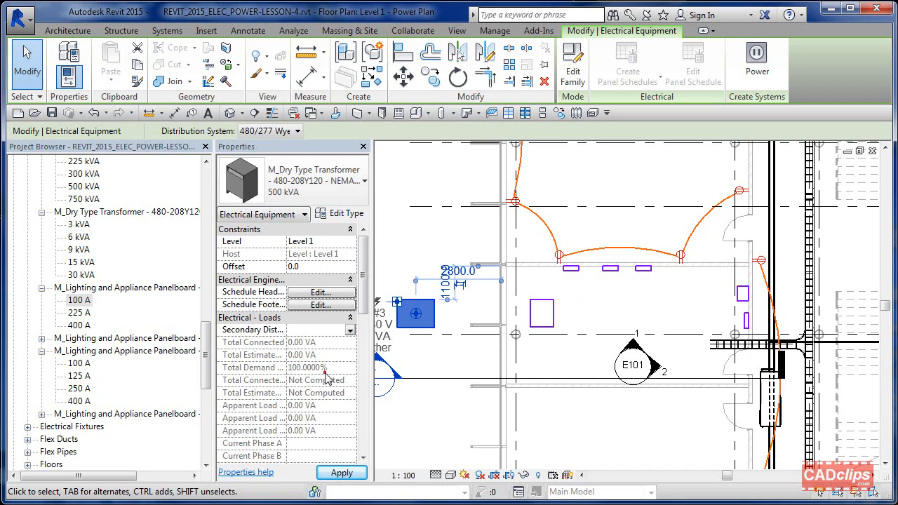
Step: Assign the 480/277 Wye distribution system to the 400 A panelboard on the upper wall
left_click(572, 273)
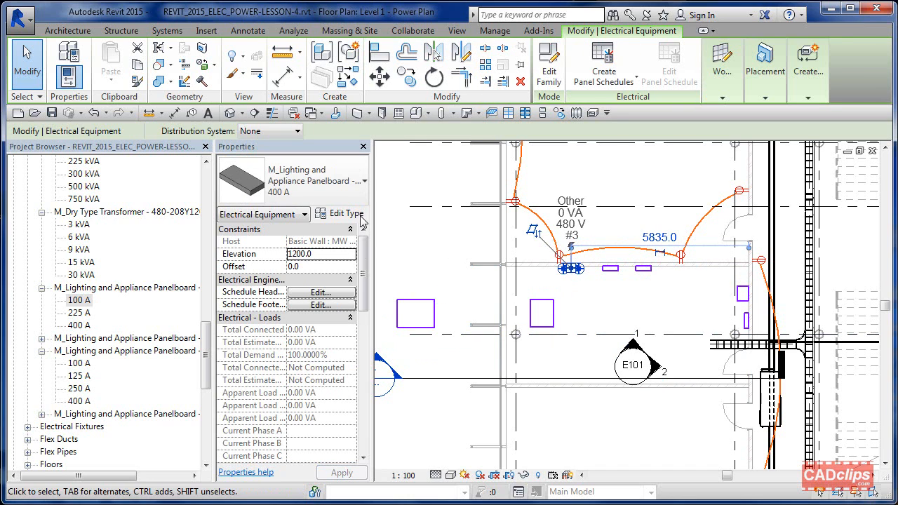
left_click(255, 129)
left_click(263, 155)
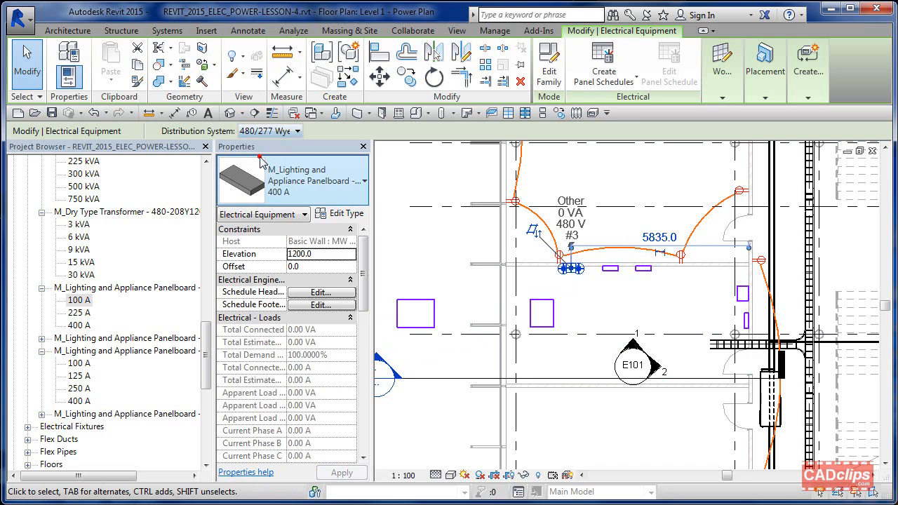
Step: Assign the 480/277 Wye distribution system to both 100 A 480V panelboards and the 15 kVA transformer together
left_click(611, 270)
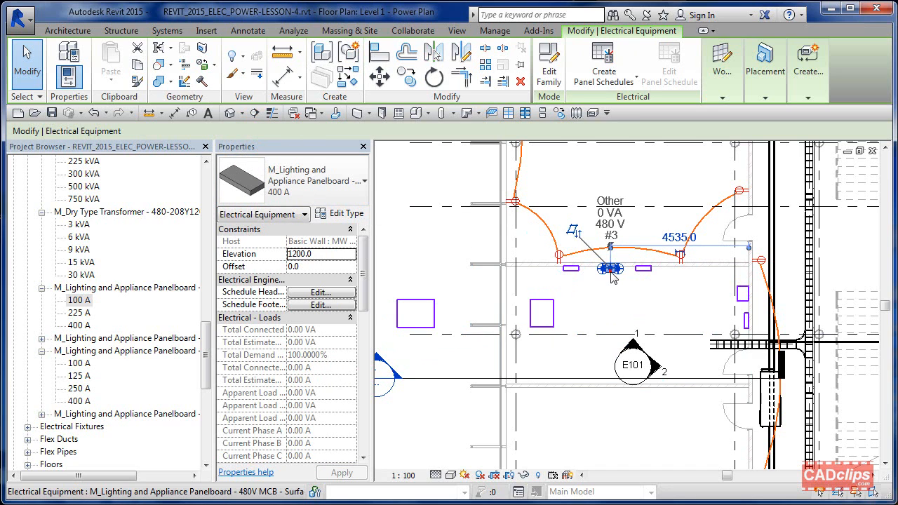
left_click(647, 272, "ctrl")
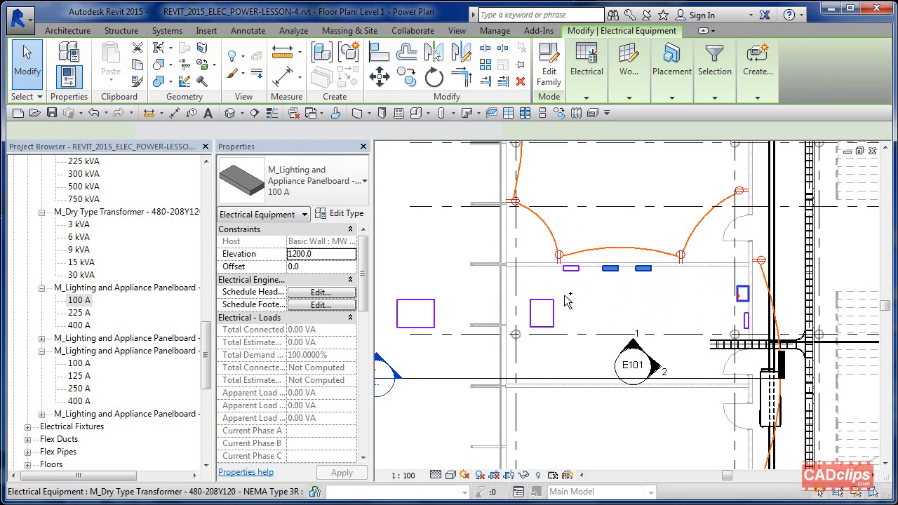
left_click(741, 297, "ctrl")
left_click(282, 133)
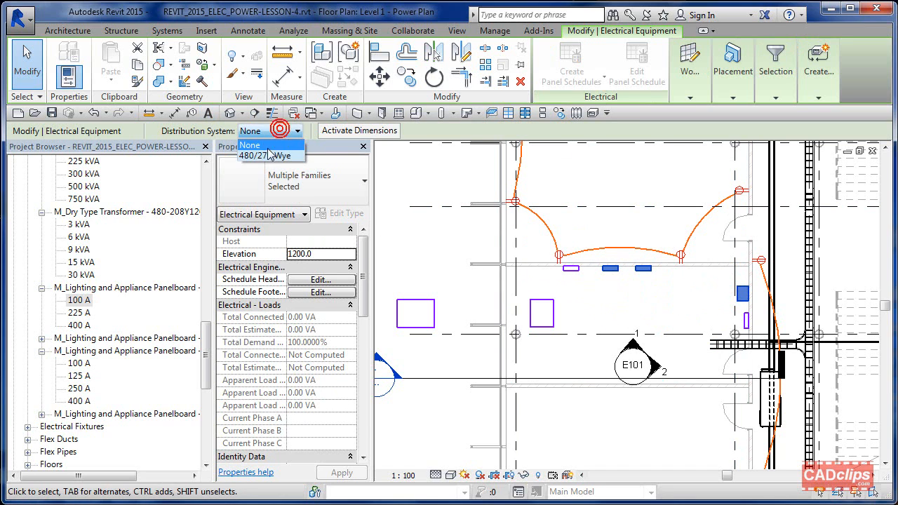
left_click(266, 156)
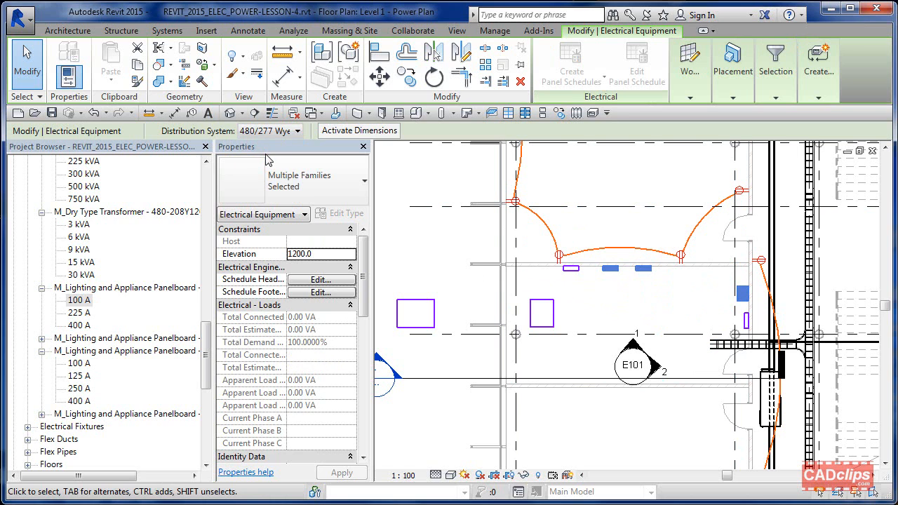
left_click(688, 292)
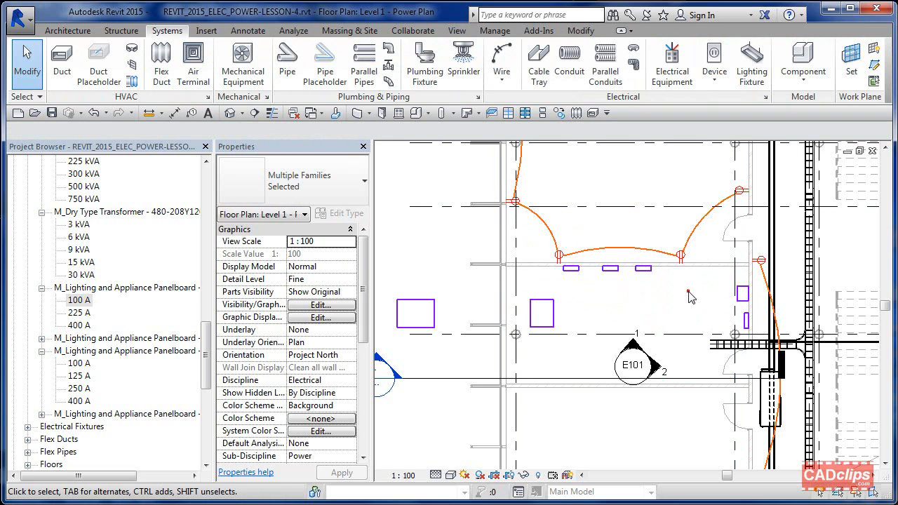
Step: Set the secondary distribution system of the 15 kVA transformer to 120/208 Wye
left_click(742, 298)
left_click(349, 319)
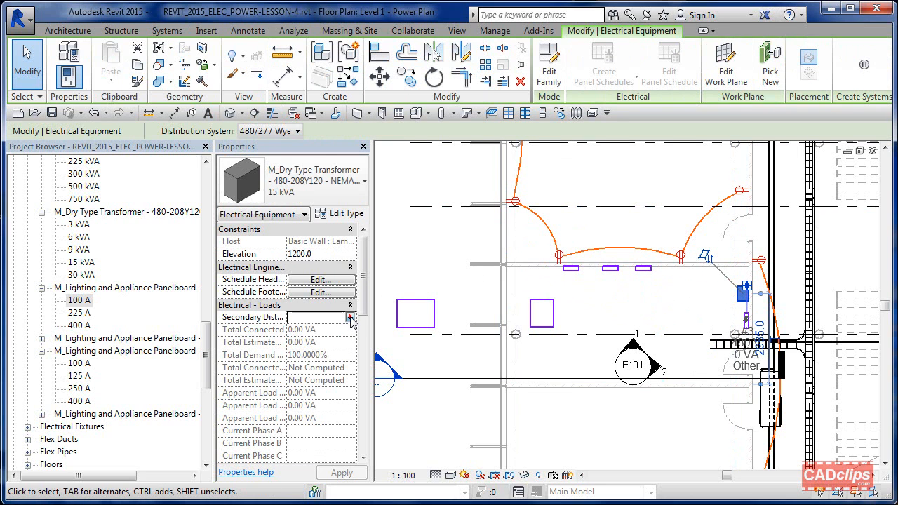
left_click(351, 318)
left_click(324, 339)
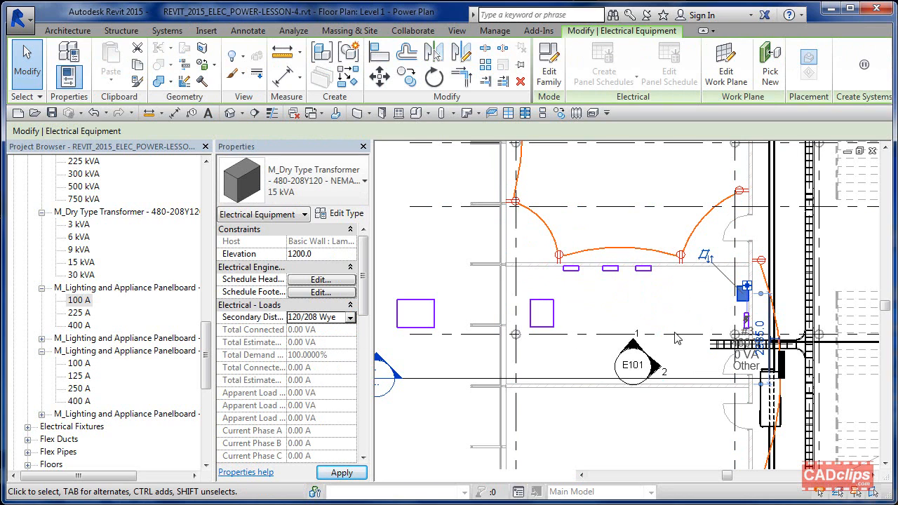
key("Escape")
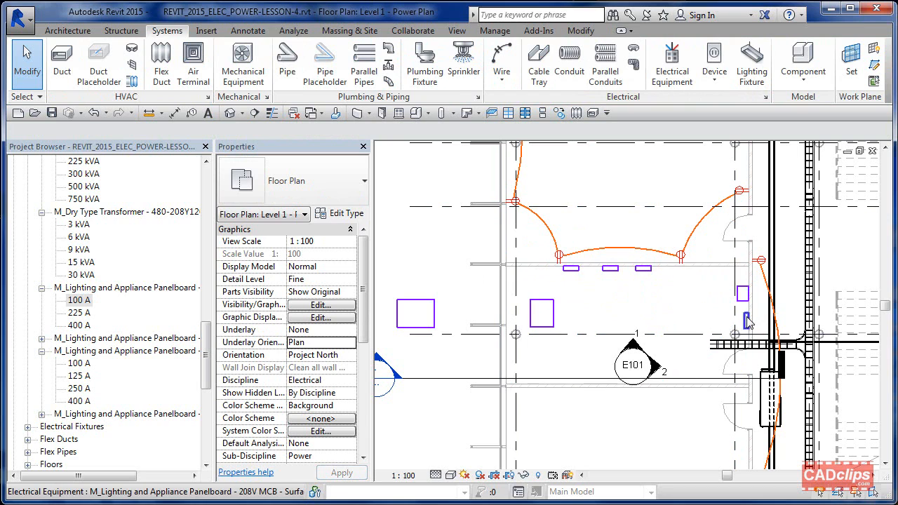
Step: Assign the 120/208 Wye distribution system to the 100 A 208V panelboard below the 15 kVA transformer
left_click(748, 322)
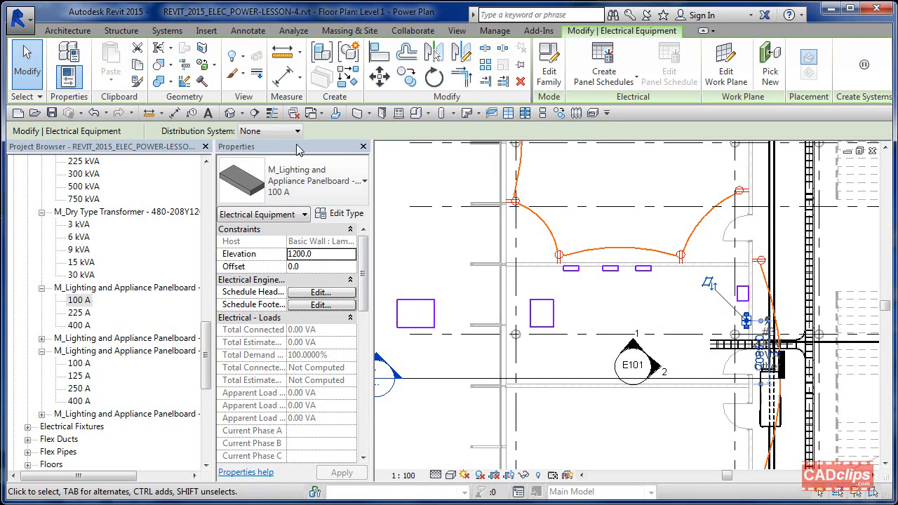
left_click(296, 131)
left_click(270, 156)
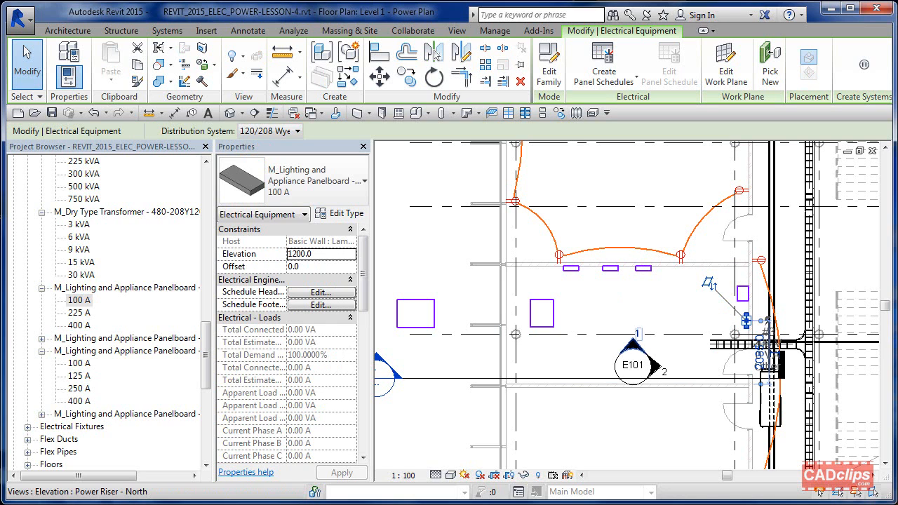
left_click(462, 250)
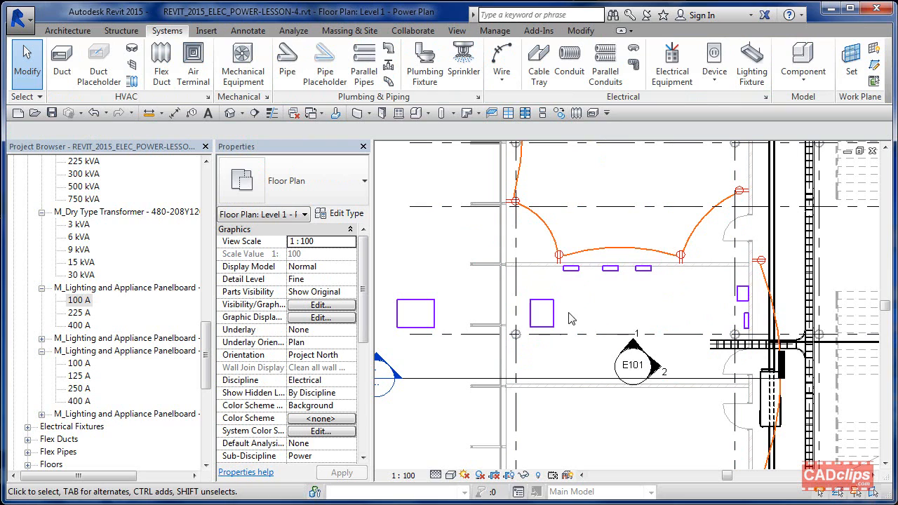
Step: Show the System Browser beside the Level 1 power plan
left_click(453, 30)
left_click(840, 69)
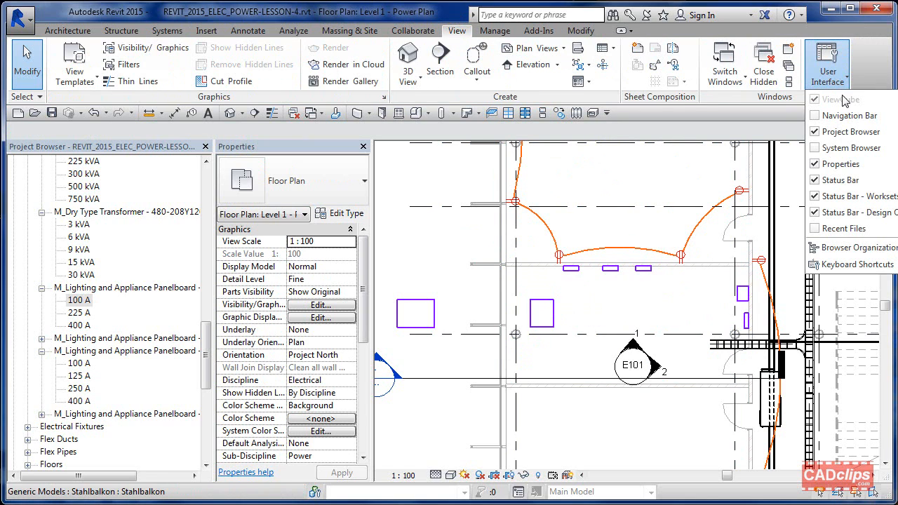
left_click(833, 148)
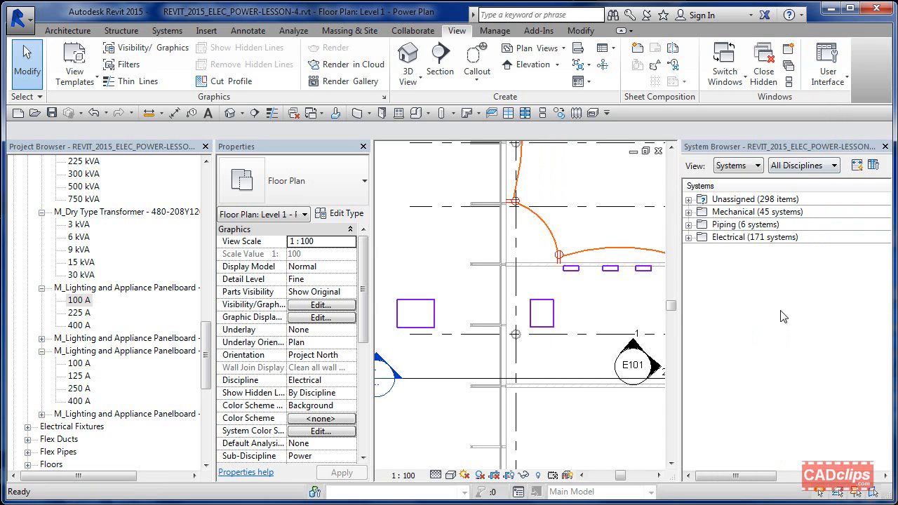
Step: Expand the Electrical power systems and examine the devices listed under the third unnamed panel entry
left_click(689, 238)
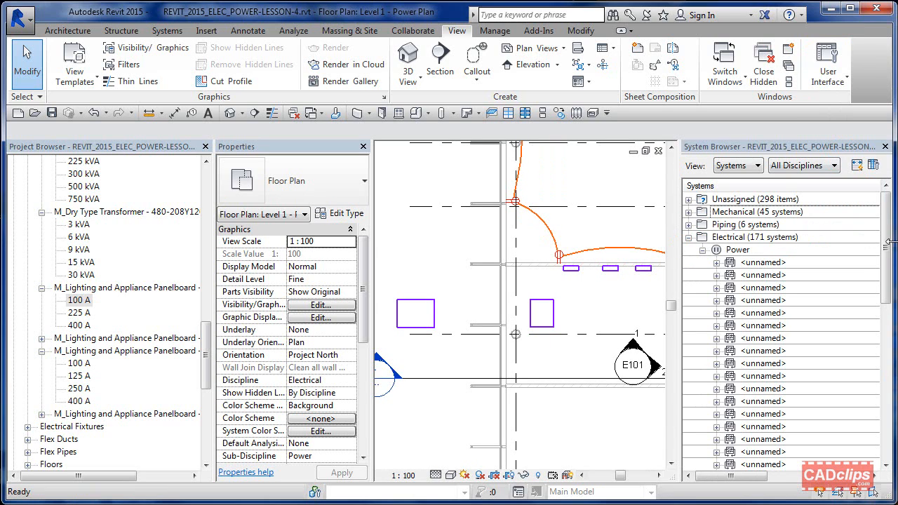
left_click_drag(886, 281, 887, 247)
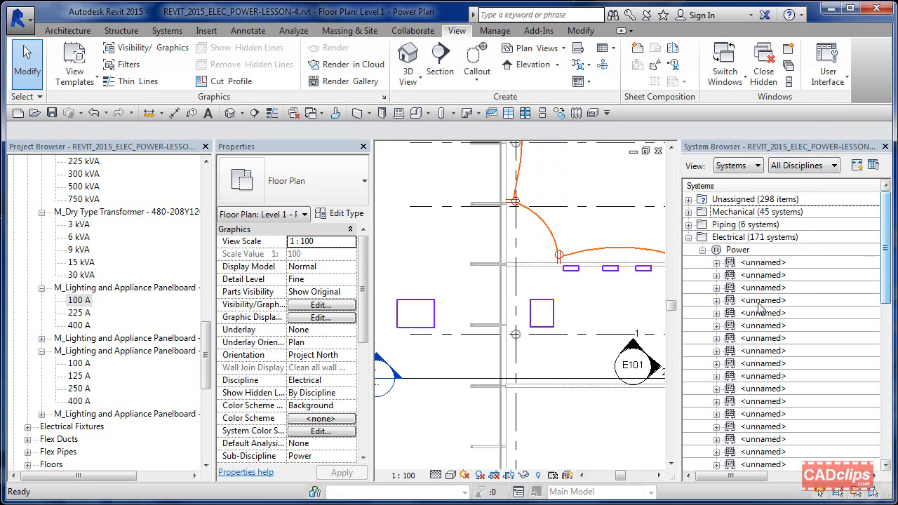
left_click(716, 287)
left_click(818, 316)
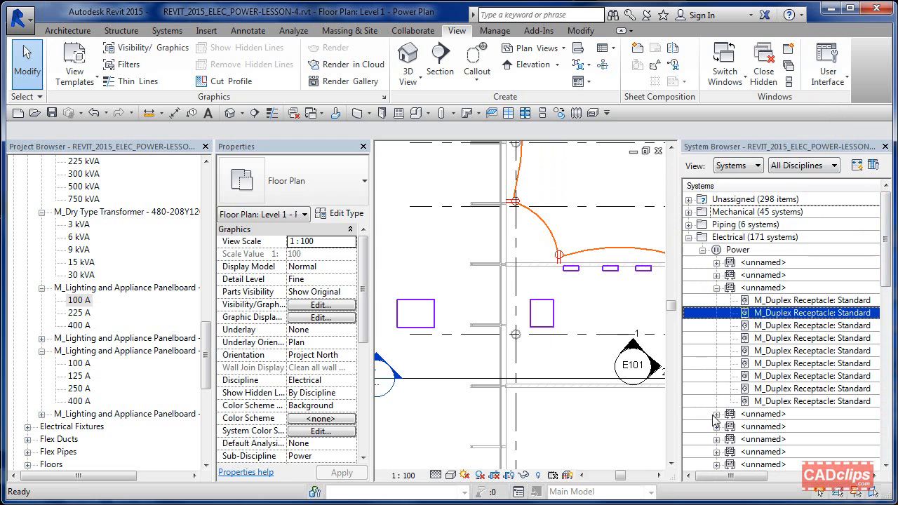
Step: Examine the receptacles under further unnamed power systems, collapse the expanded entries, and look through the remaining unnamed systems in the System Browser
left_click(717, 427)
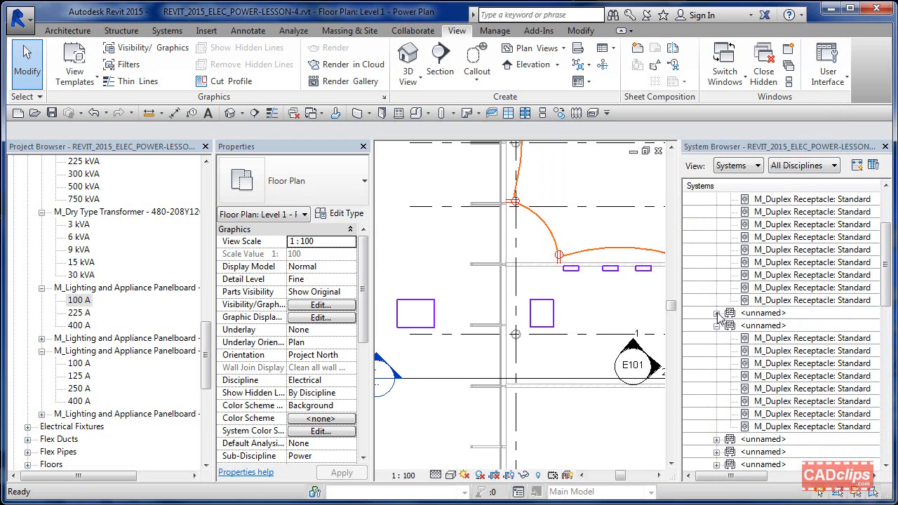
left_click(717, 313)
left_click(731, 325)
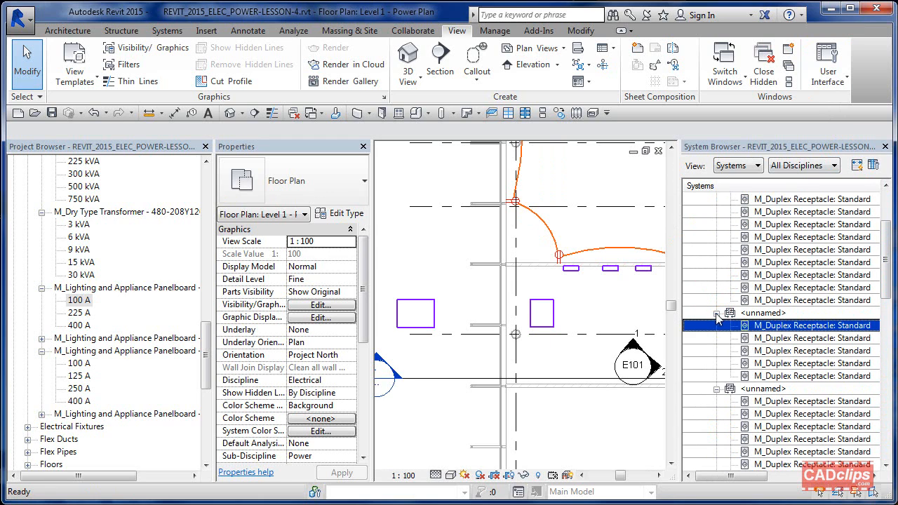
left_click(716, 313)
left_click(717, 325)
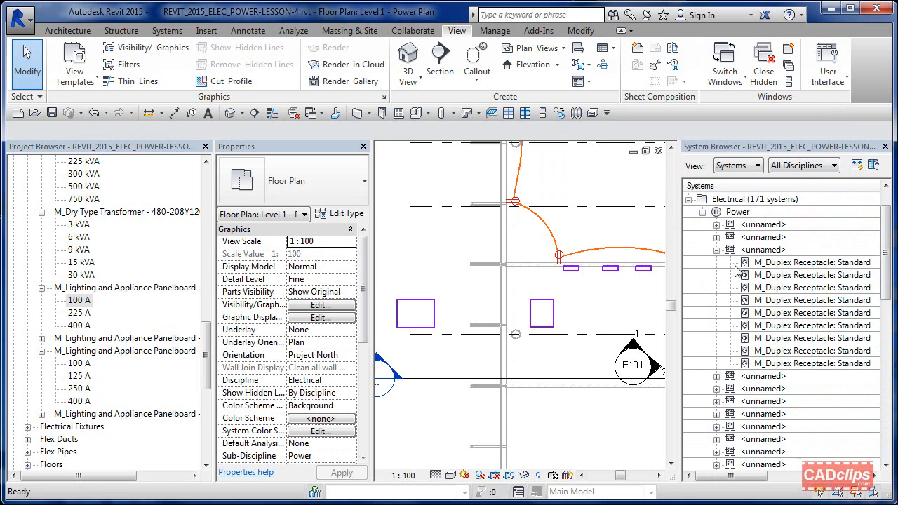
left_click(737, 267)
left_click(716, 250)
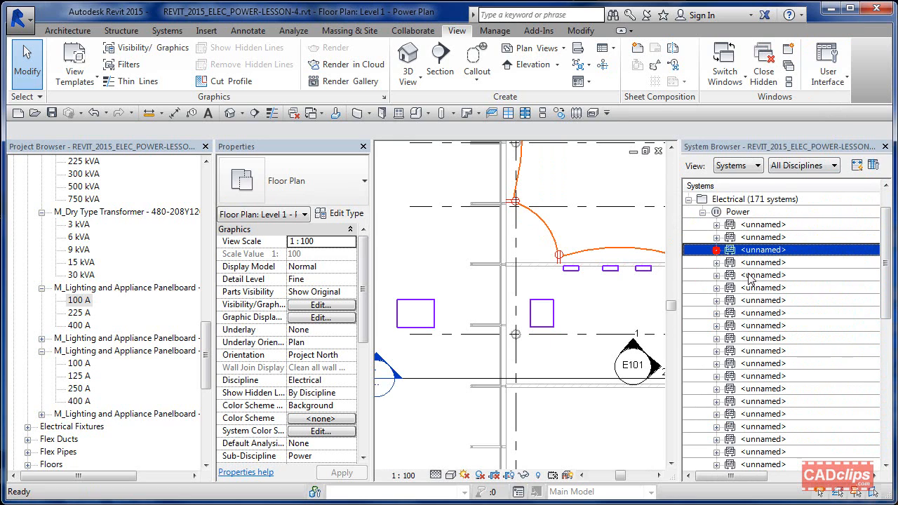
scroll(750, 278, "down", 5)
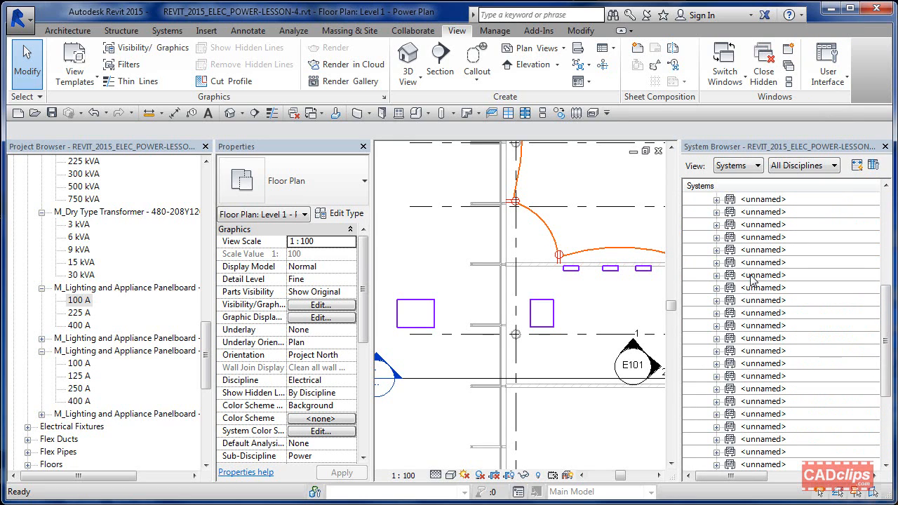
scroll(750, 278, "down", 6)
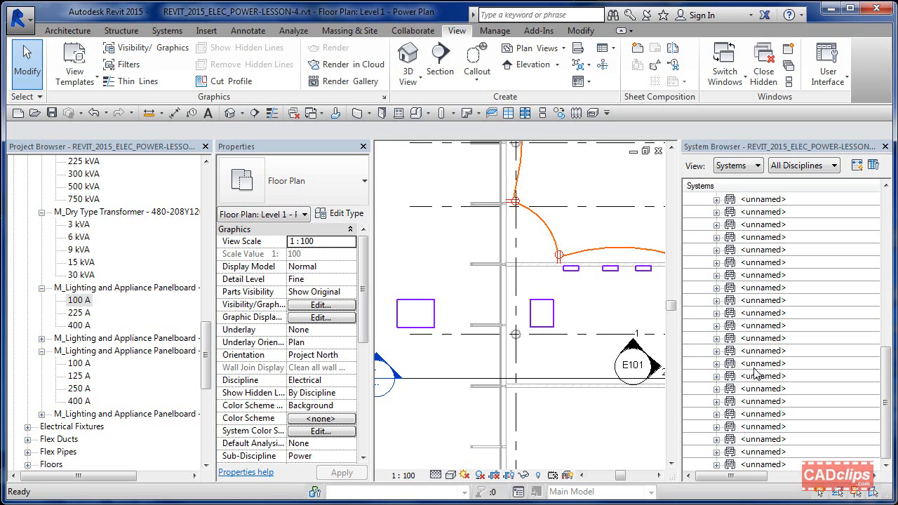
left_click(762, 390)
left_click(760, 379)
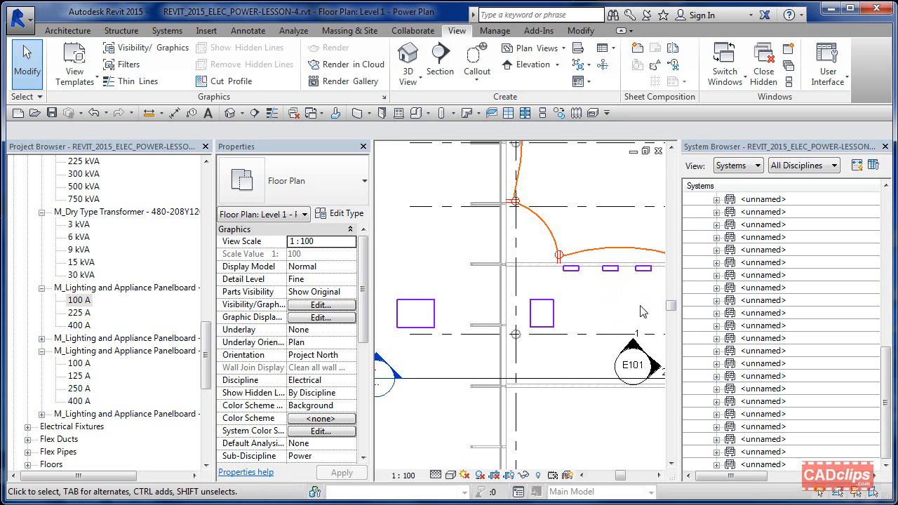
Step: Set the panel name of the 500 kVA dry type transformer in the Level 1 power plan to T-SVC
left_click(420, 313)
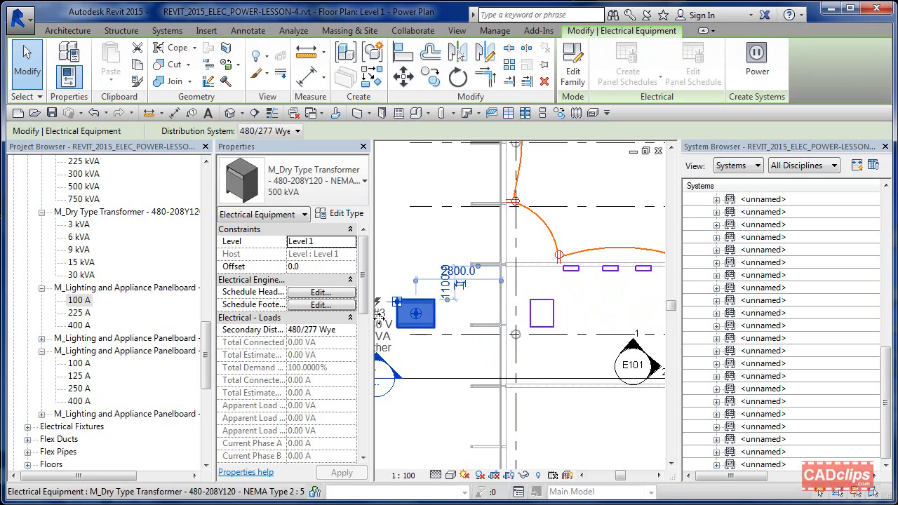
left_click_drag(364, 301, 365, 428)
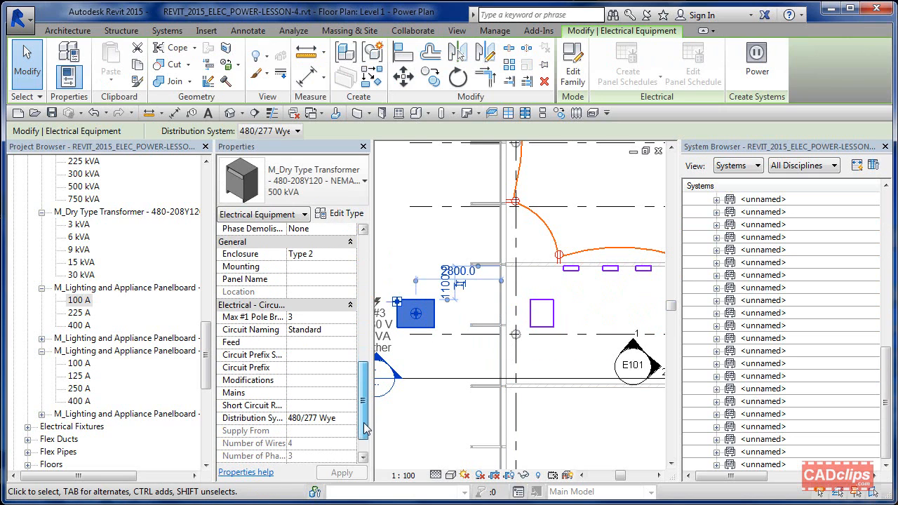
left_click(313, 279)
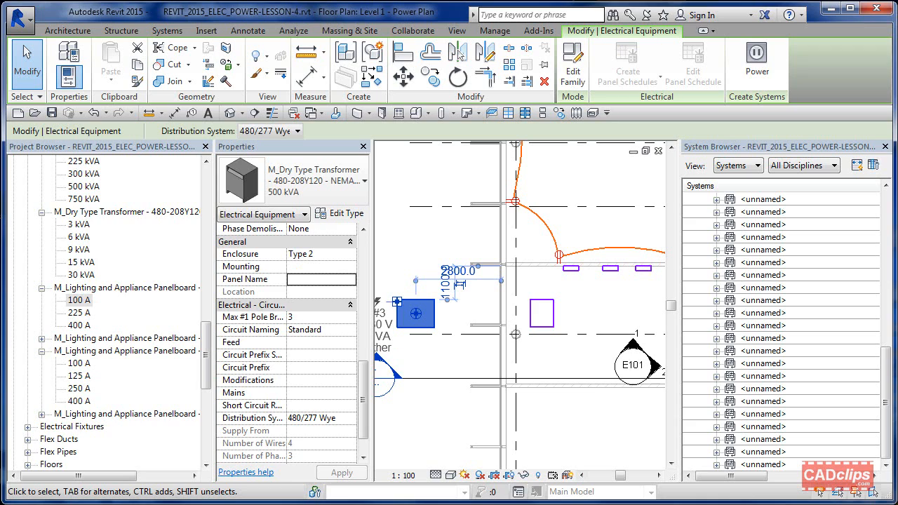
key("t")
key("s")
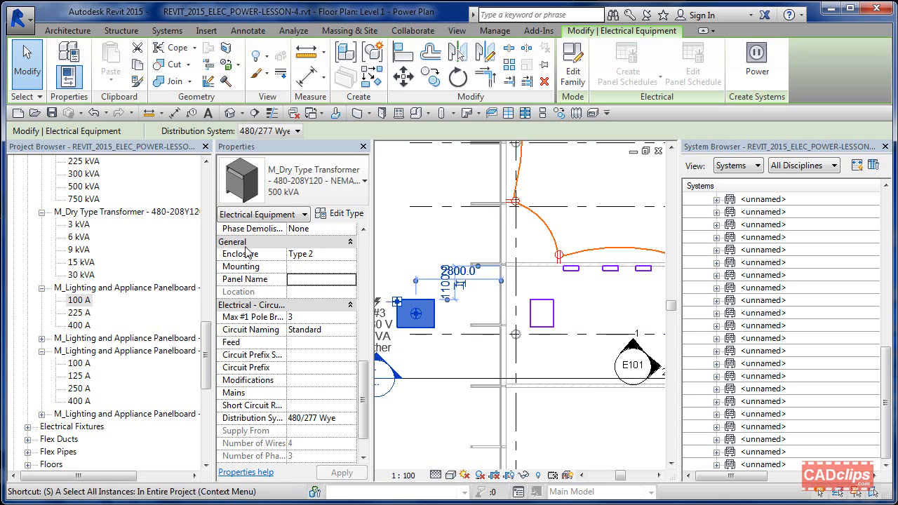
left_click(307, 278)
type("T-SVC")
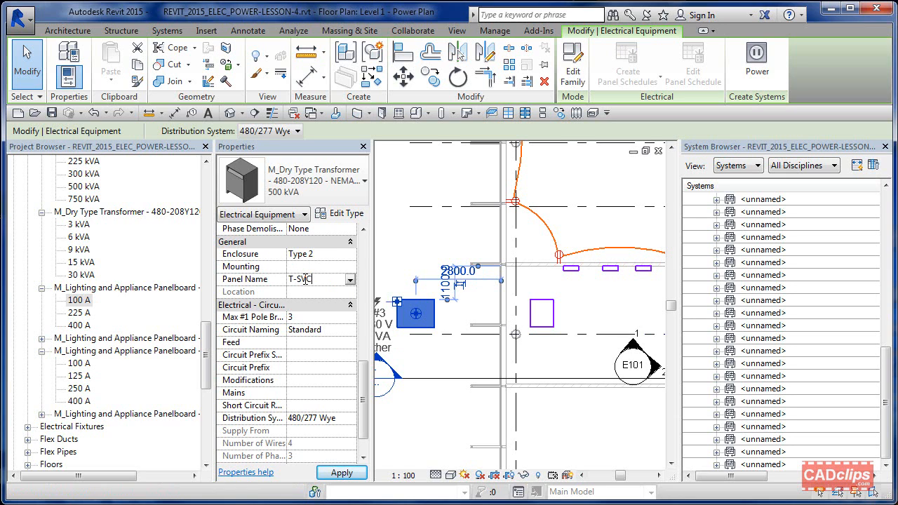
left_click(422, 245)
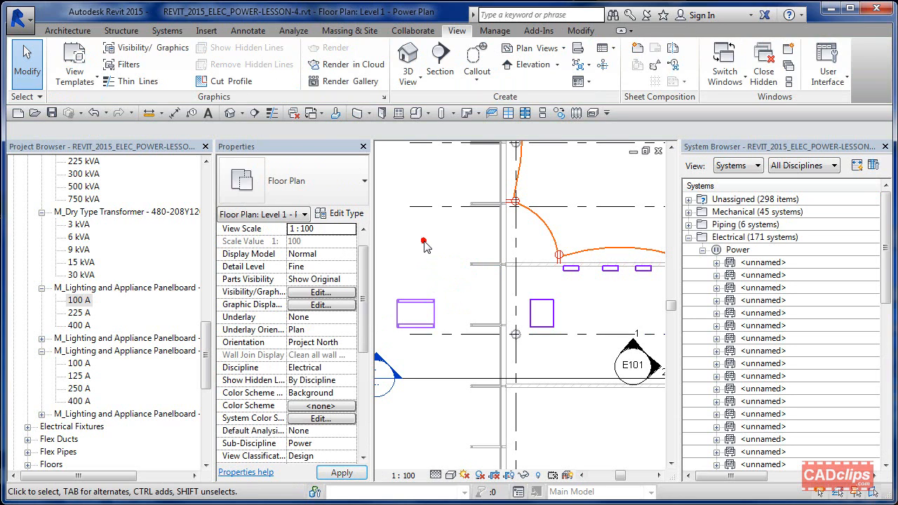
Step: Set the panel name of the circuit breaker switchboard beside the 500 kVA transformer to SWB
left_click(537, 302)
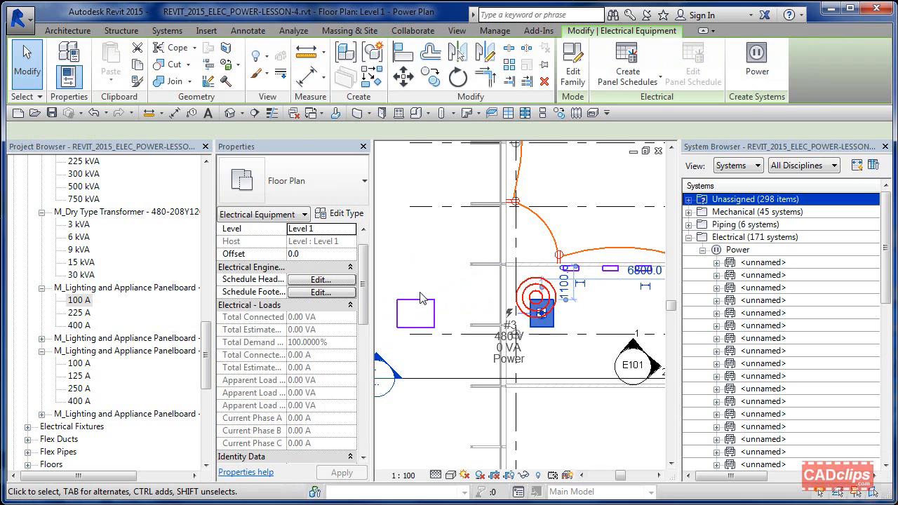
scroll(316, 329, "down", 5)
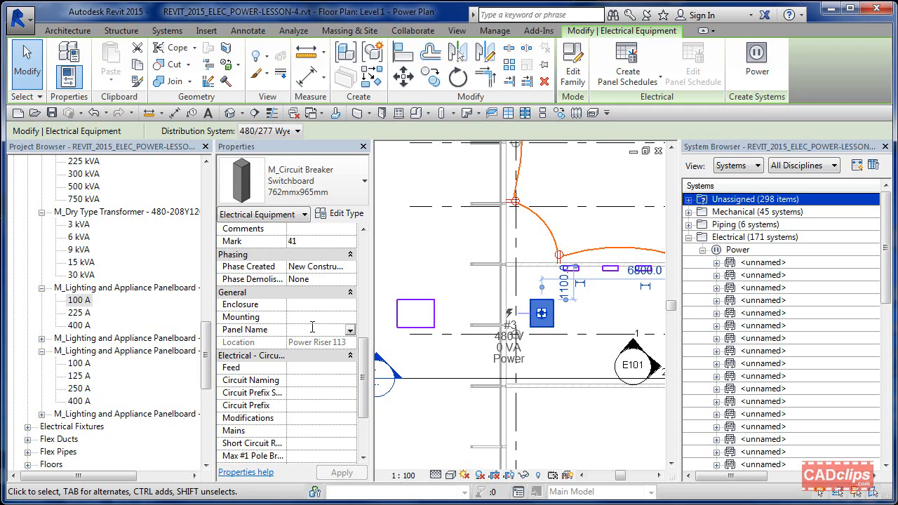
type("SWB")
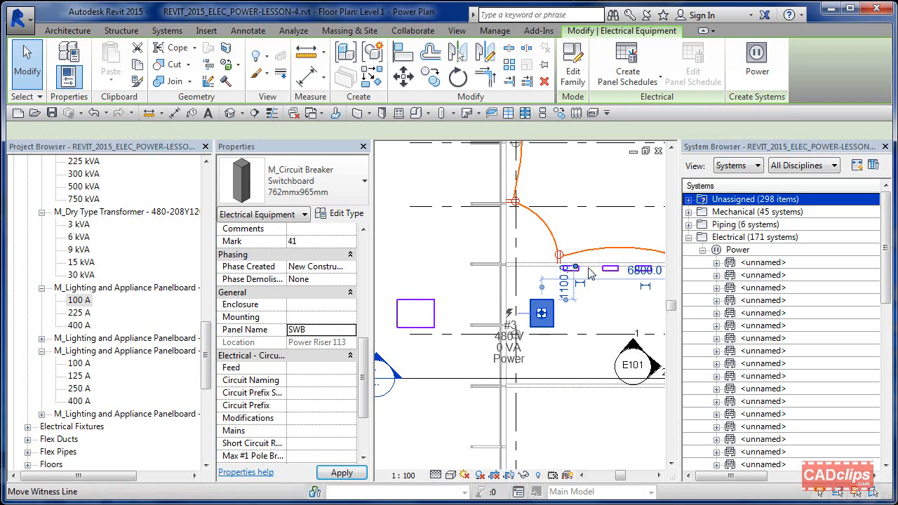
key("Escape")
Step: Set the panel name of the 400 A panelboard on the wall above the switchboard to MDP-1
left_click(570, 268)
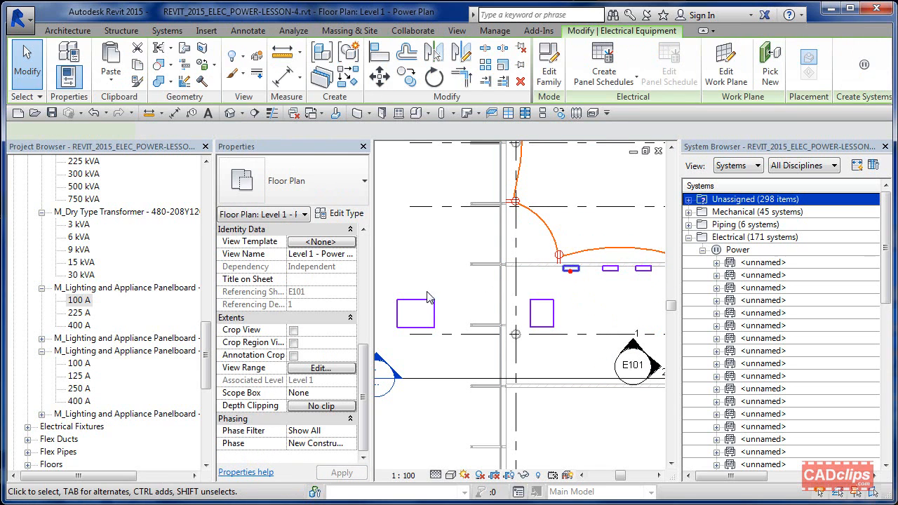
left_click_drag(364, 309, 351, 392)
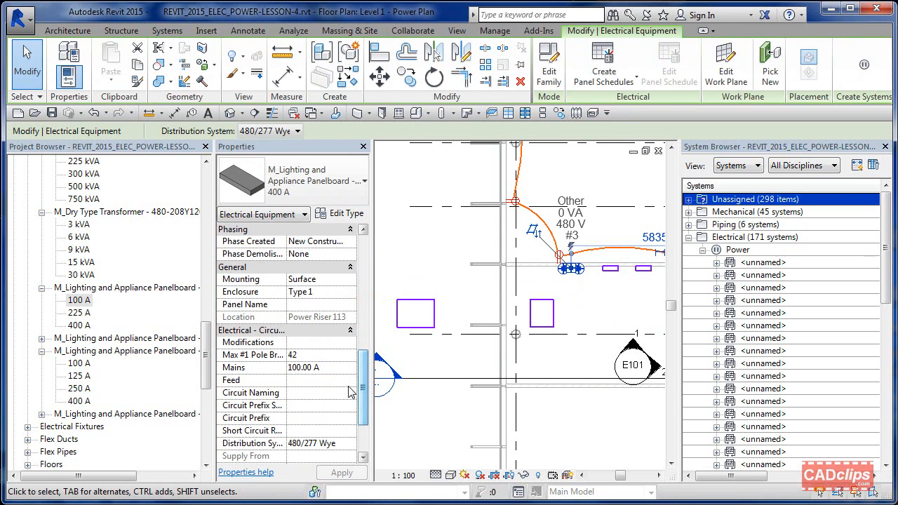
left_click(307, 304)
type("MDP-1")
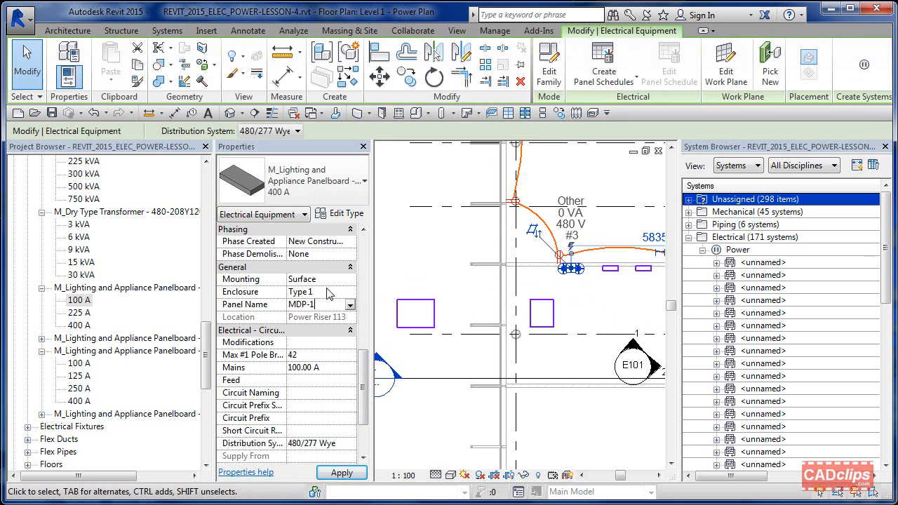
key("Return")
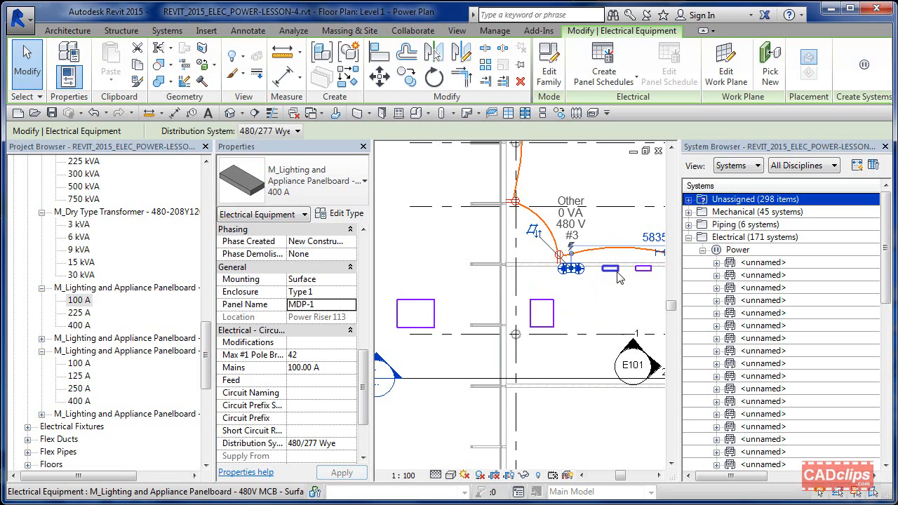
Step: Set the panel name of the middle 100 A 480V panelboard, next to MDP-1, to LP-1B
left_click(615, 271)
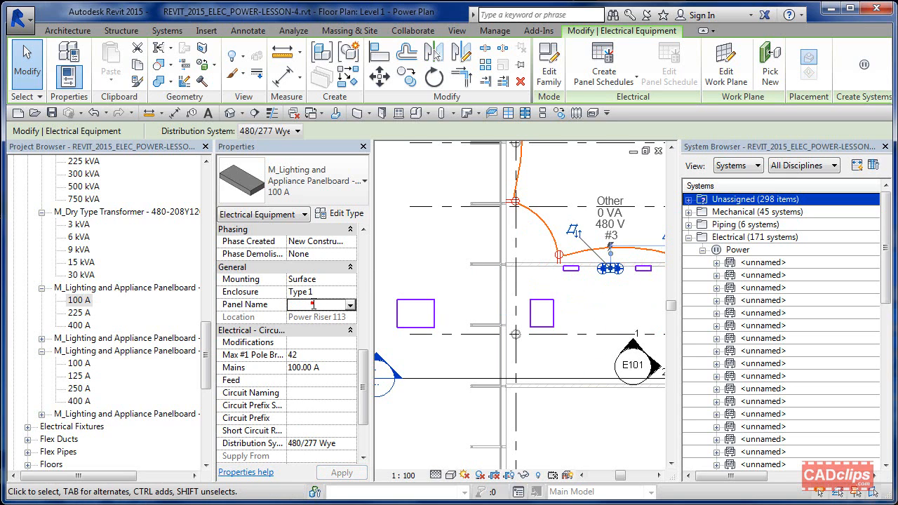
left_click(313, 305)
type("lp")
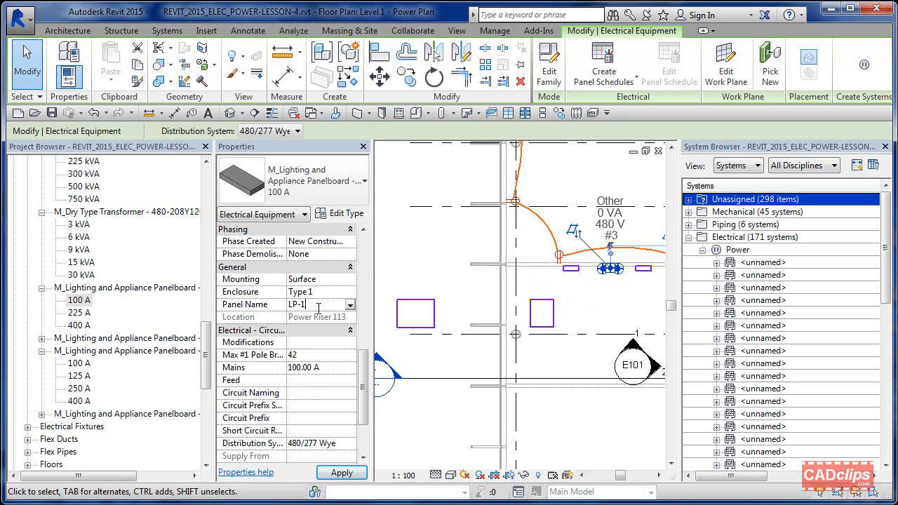
type("-1B")
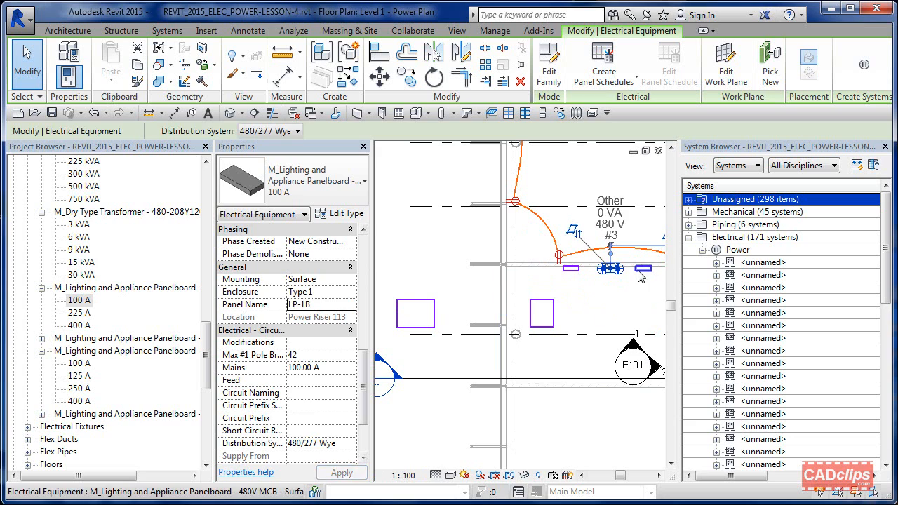
Step: Set the panel name of the rightmost 100 A 480V panelboard on the same wall to MP-1B
left_click(641, 269)
left_click(415, 314)
left_click(320, 305)
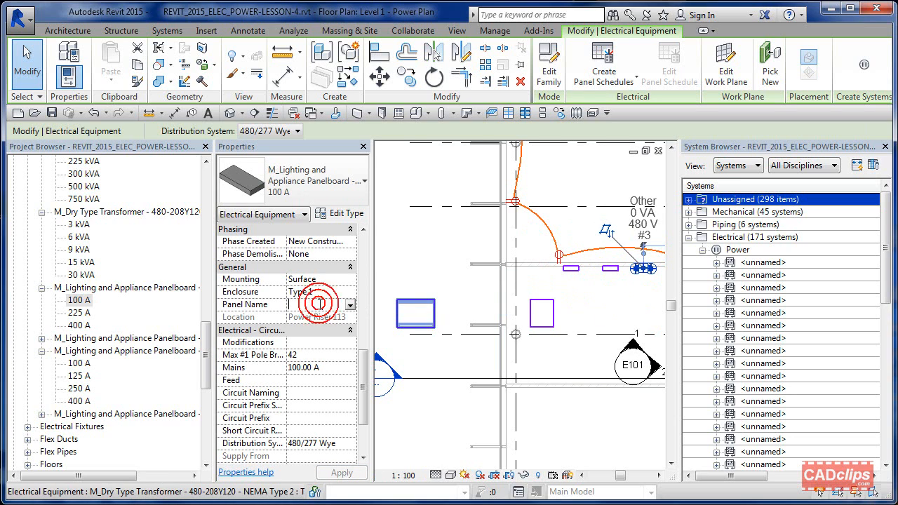
type("MP-1B")
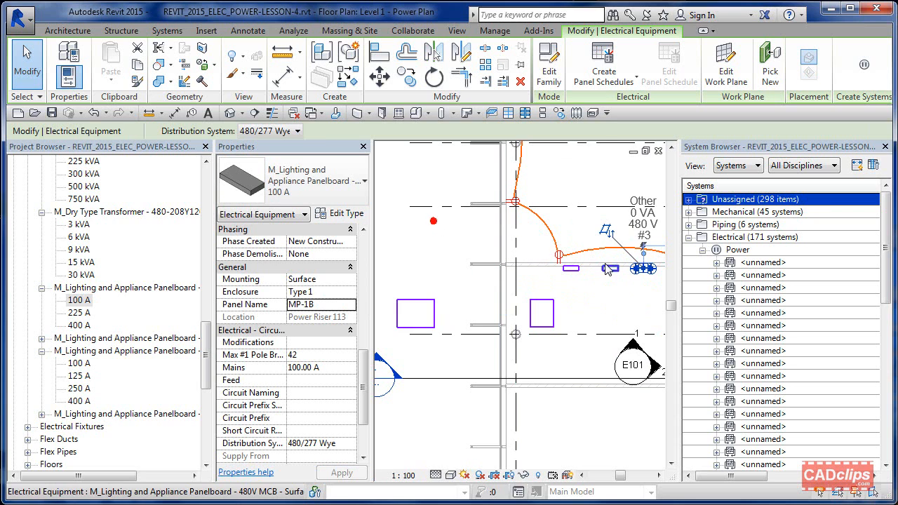
Step: Set the panel name of the 15 kVA dry type transformer on the room's right wall to TP-1A
middle_click_drag(641, 275, 459, 269)
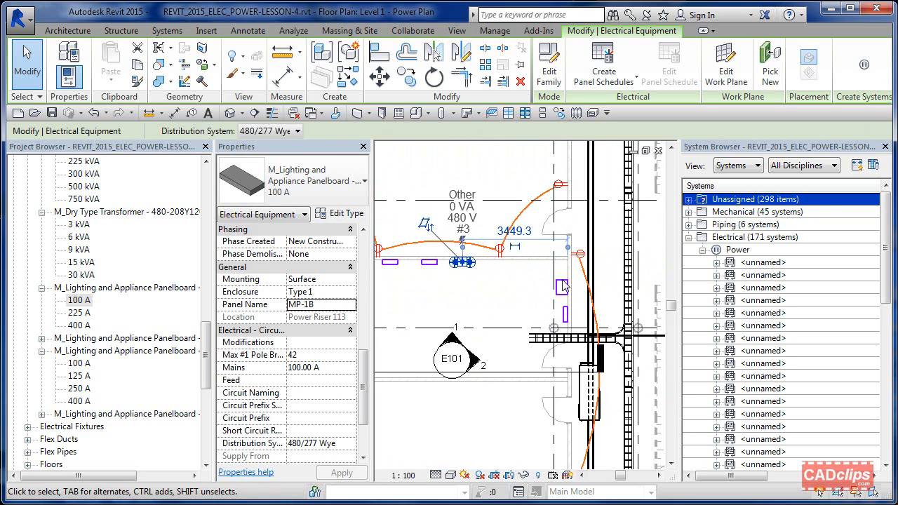
left_click(562, 279)
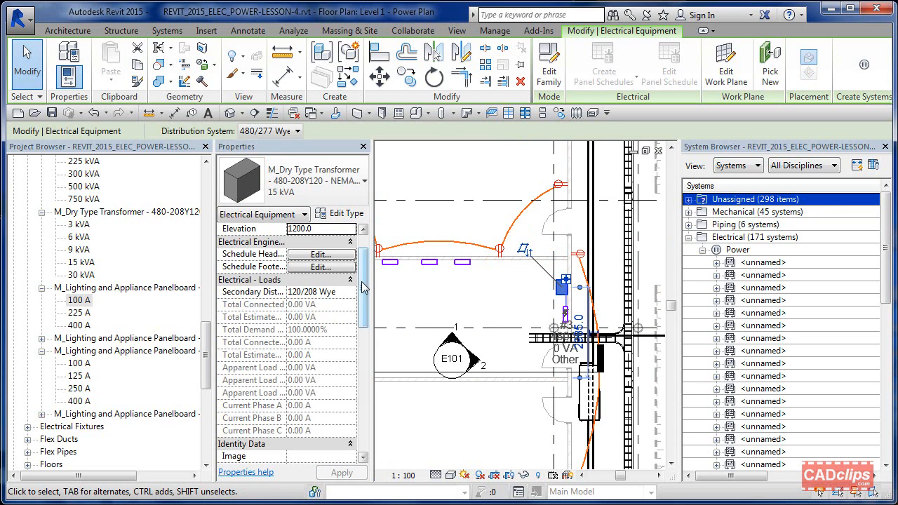
left_click_drag(362, 288, 364, 393)
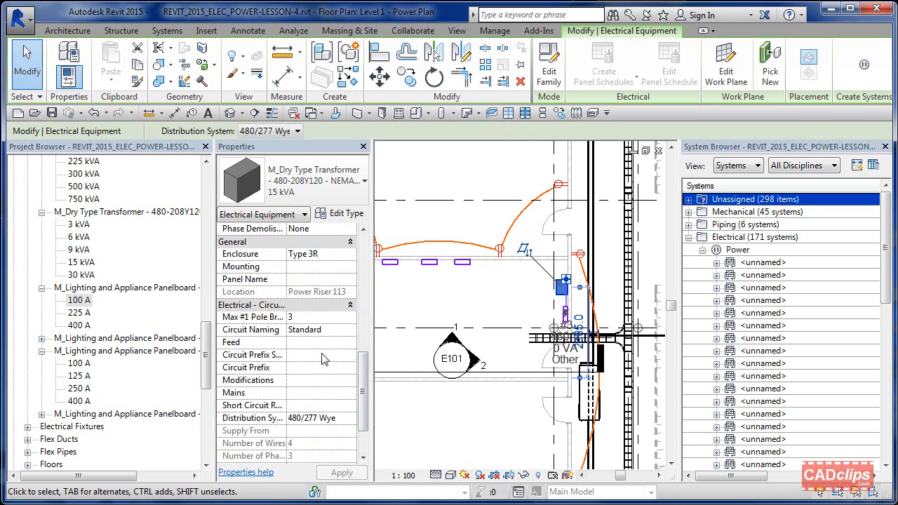
left_click(325, 282)
type("TP-1A")
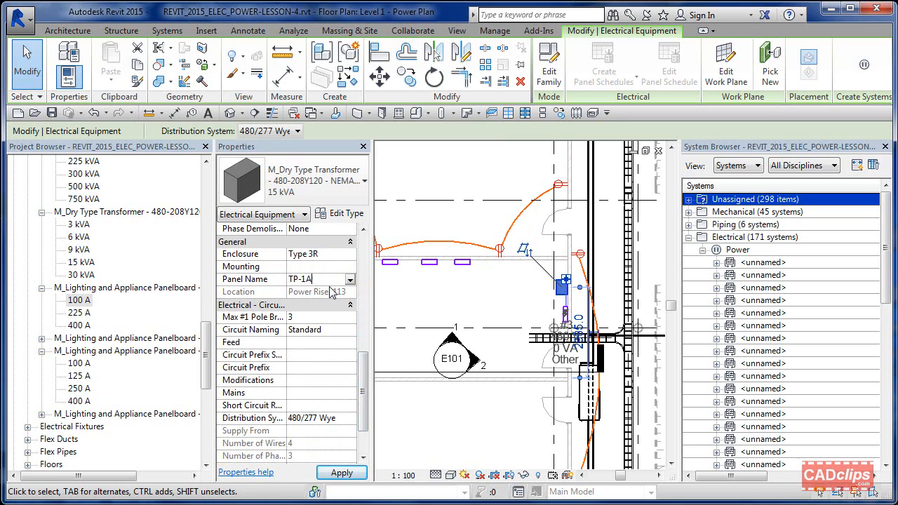
left_click(554, 315)
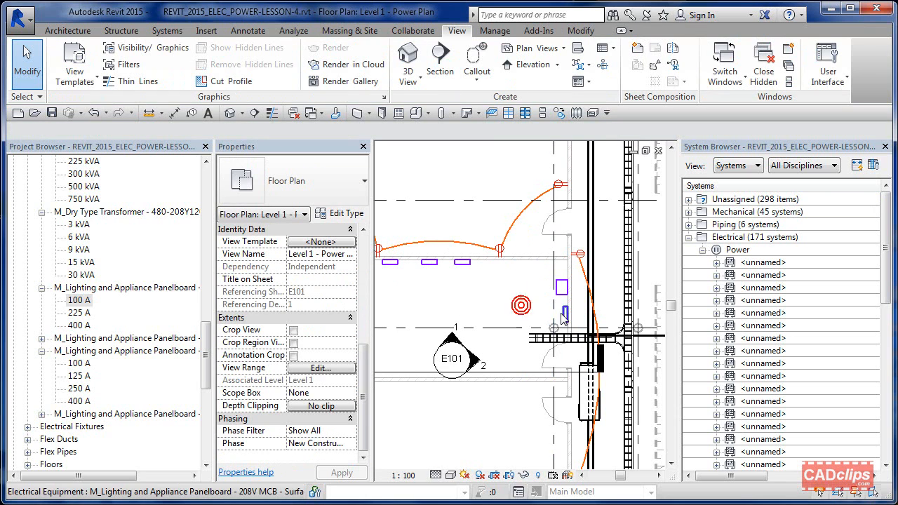
Step: Set the panel name of the 100 A 208V panelboard below the 15 kVA transformer to PP-1A
left_click(566, 317)
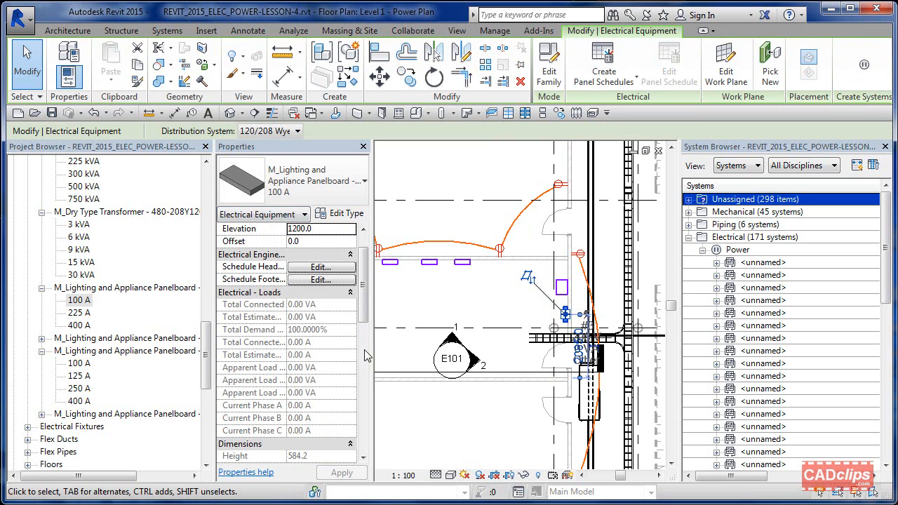
scroll(363, 335, "down", 1)
scroll(363, 335, "down", 5)
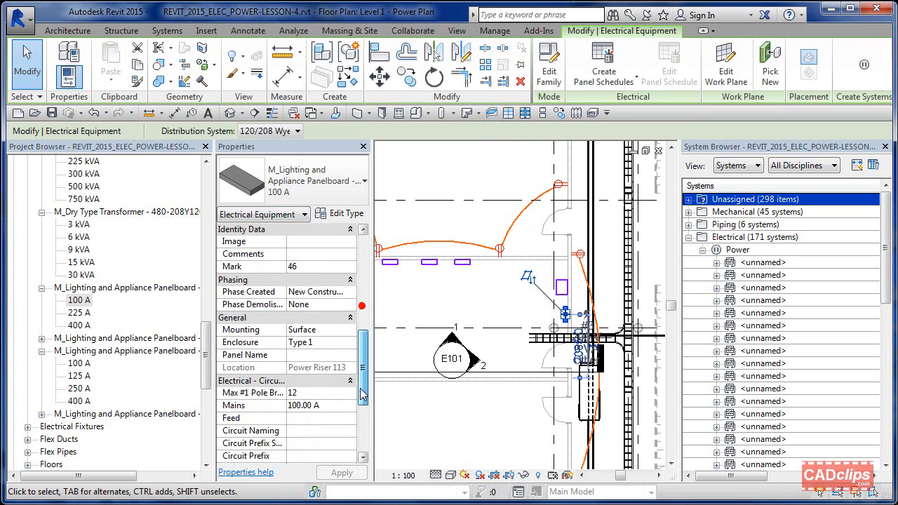
left_click(311, 354)
type("PP-1A")
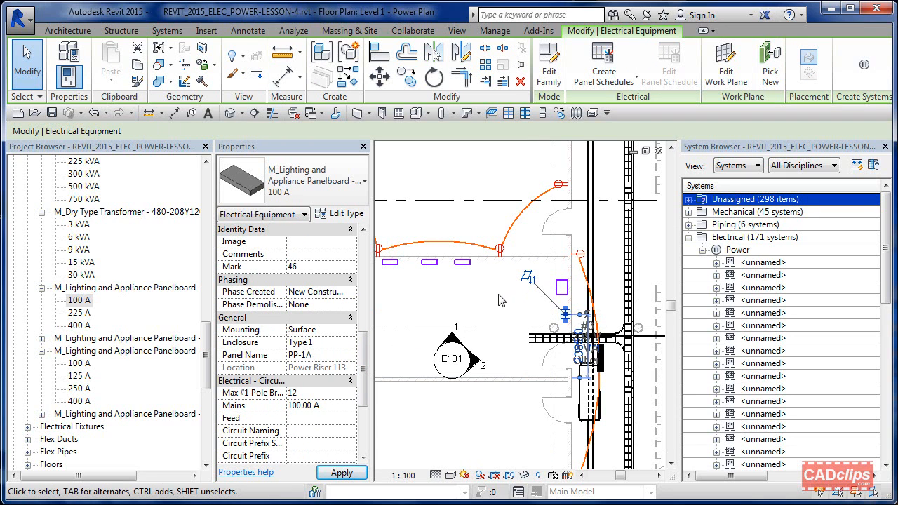
left_click(531, 301)
middle_click_drag(597, 294, 608, 293)
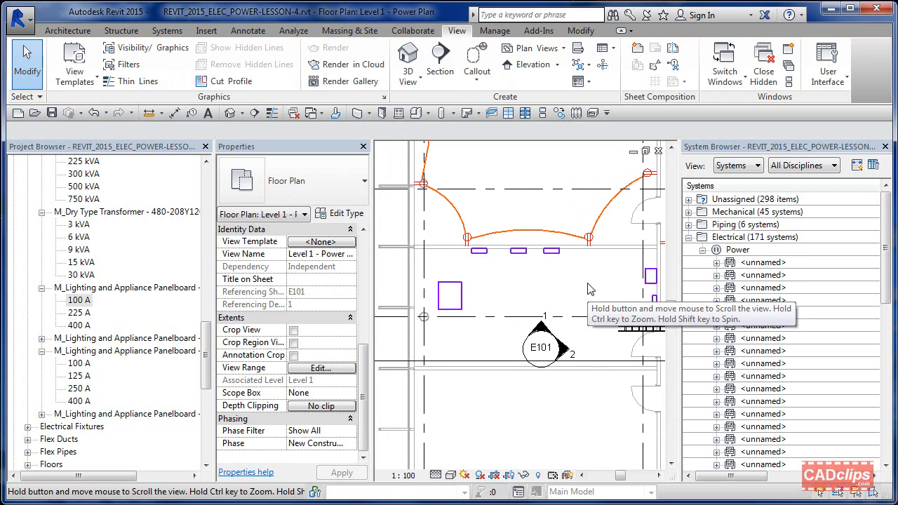
scroll(589, 290, "down", 2)
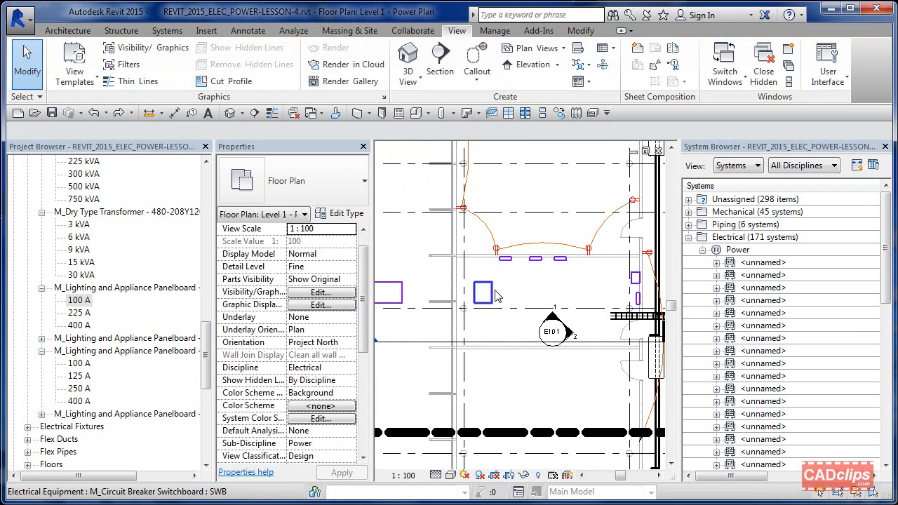
Step: Create a power circuit for the circuit breaker switchboard SWB and assign it to the service transformer T-SVC
left_click(494, 294)
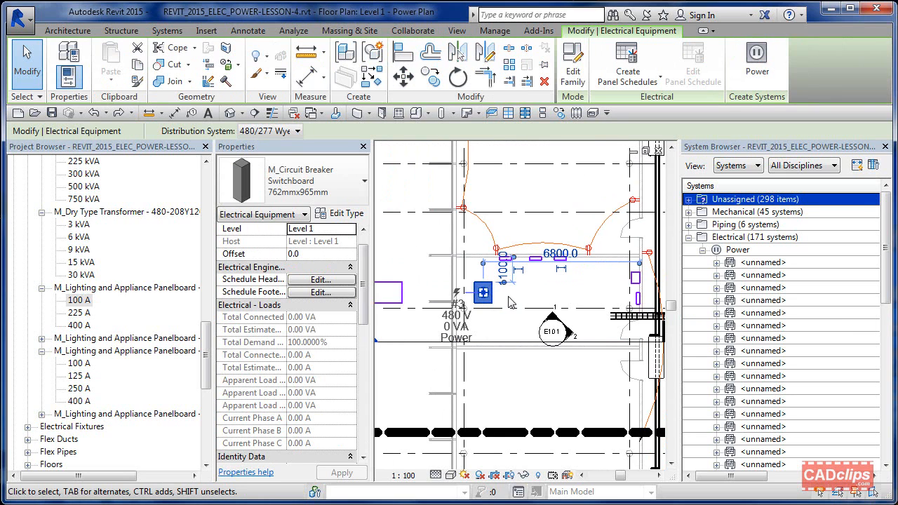
left_click(757, 73)
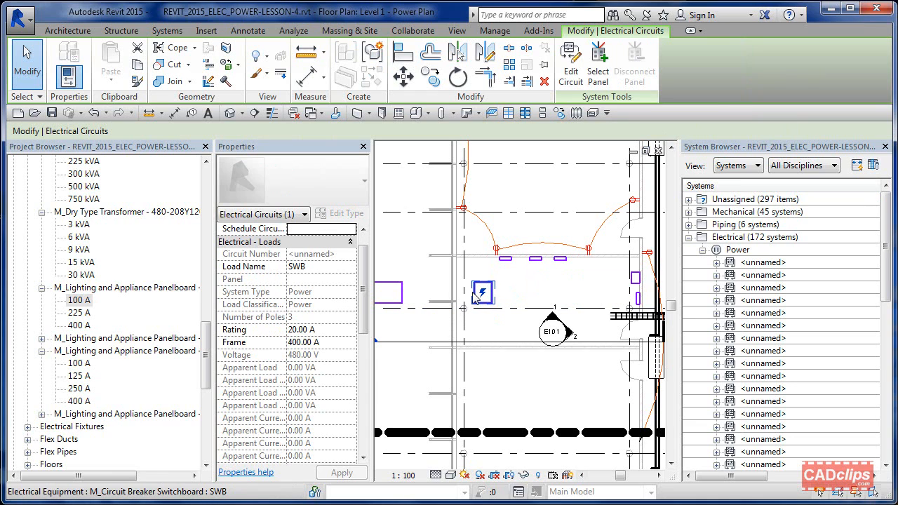
left_click(597, 67)
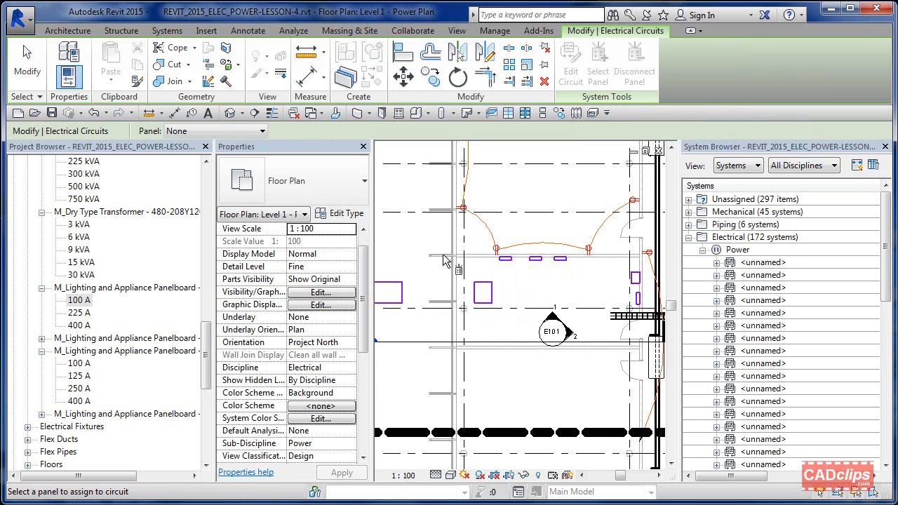
left_click(391, 292)
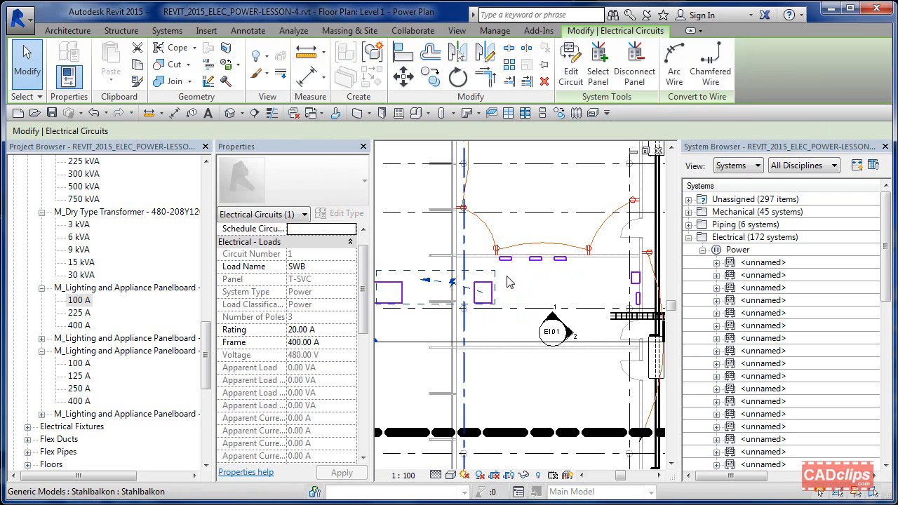
left_click(541, 284)
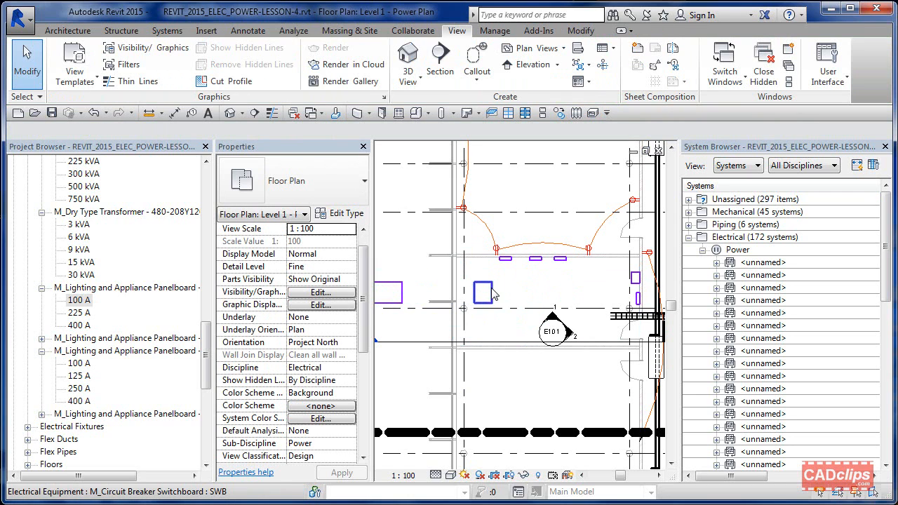
Step: Highlight the circuit between switchboard SWB and the service transformer to check their connection
key("Tab")
key("Tab")
left_click(493, 296)
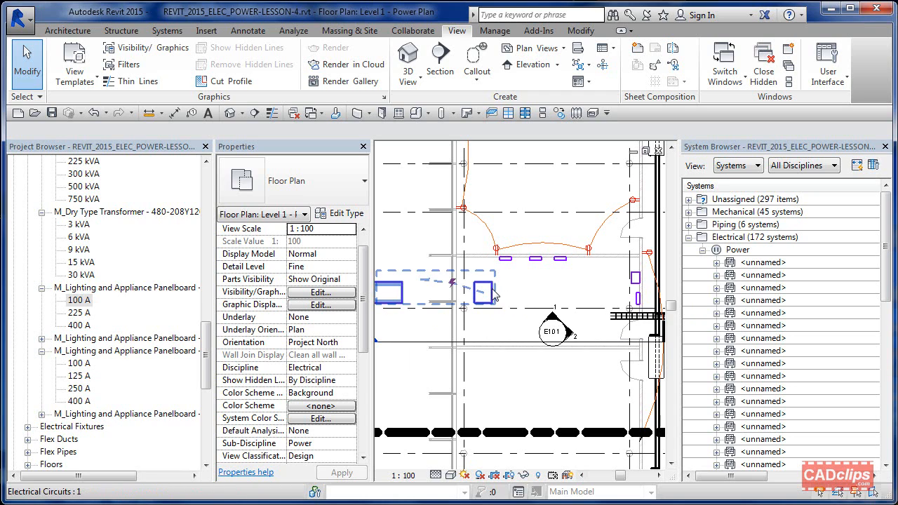
key("Tab")
key("Tab")
key("Tab")
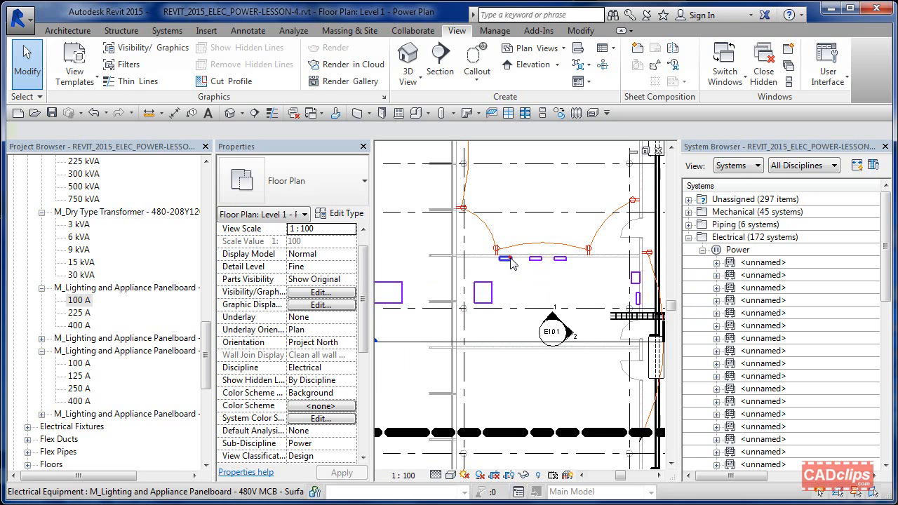
Step: Create a power circuit for panelboard MDP-1 and assign it to switchboard SWB
left_click(512, 263)
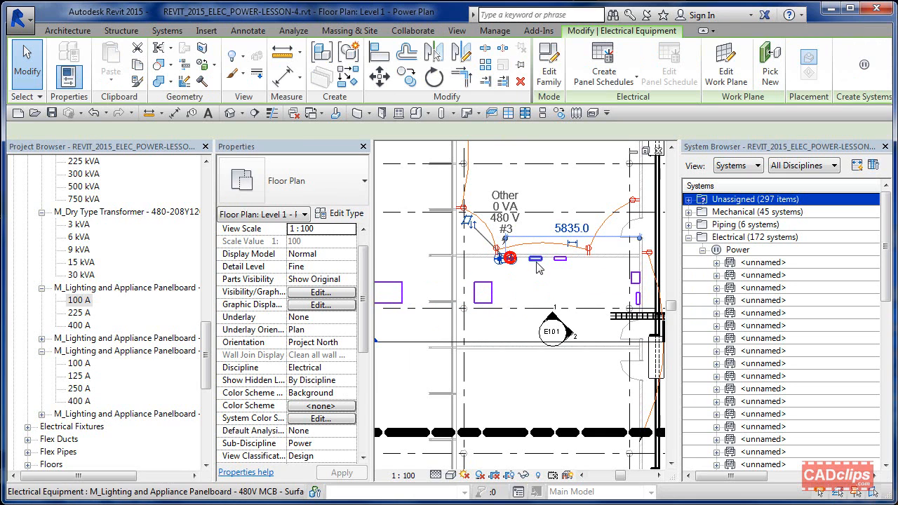
left_click(867, 65)
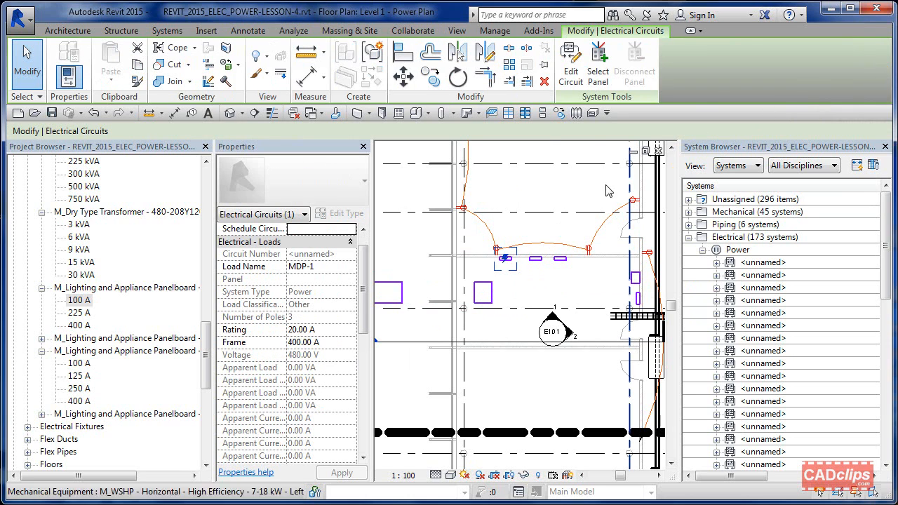
left_click(598, 65)
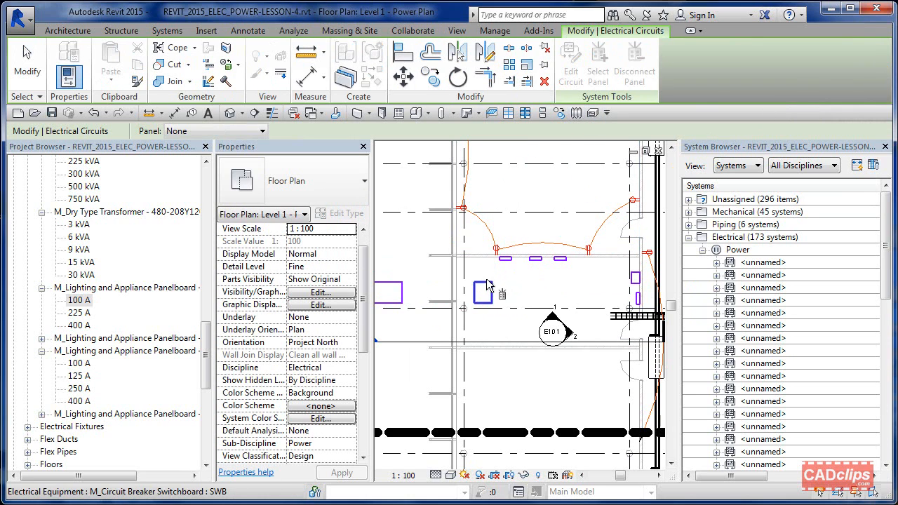
left_click(515, 272)
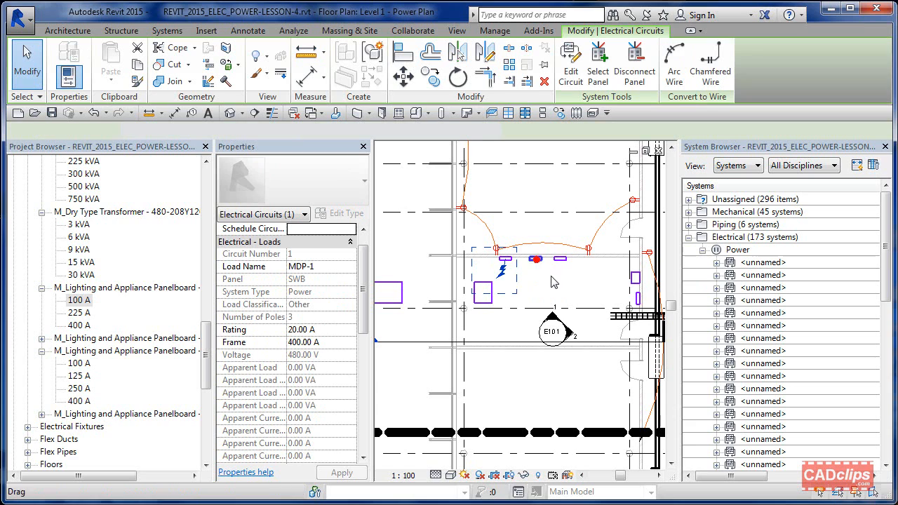
Step: Create a power circuit for the middle wall panelboard LP-1B and assign it to panel MDP-1
left_click(536, 261)
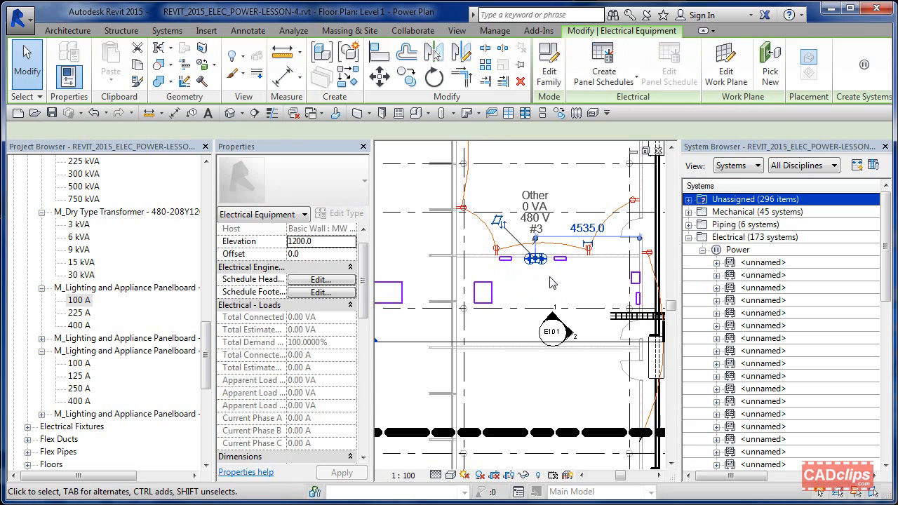
left_click(865, 67)
left_click(597, 66)
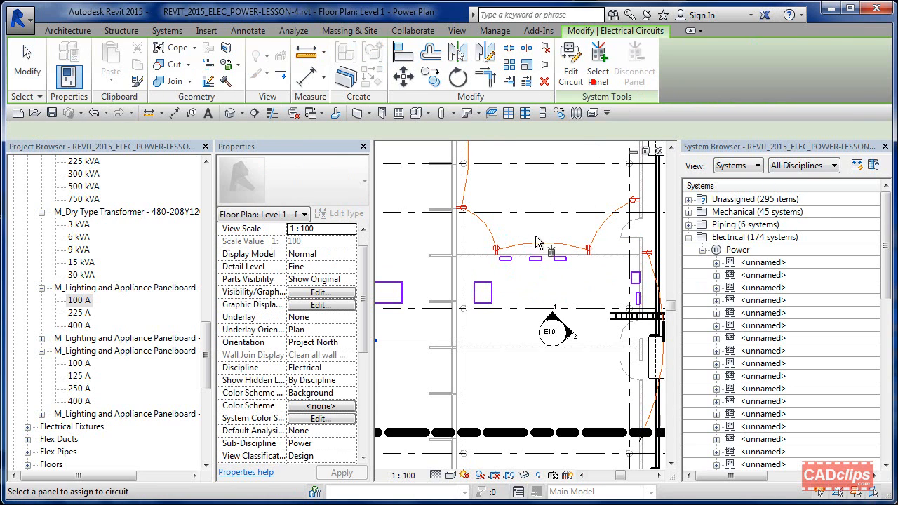
left_click(511, 262)
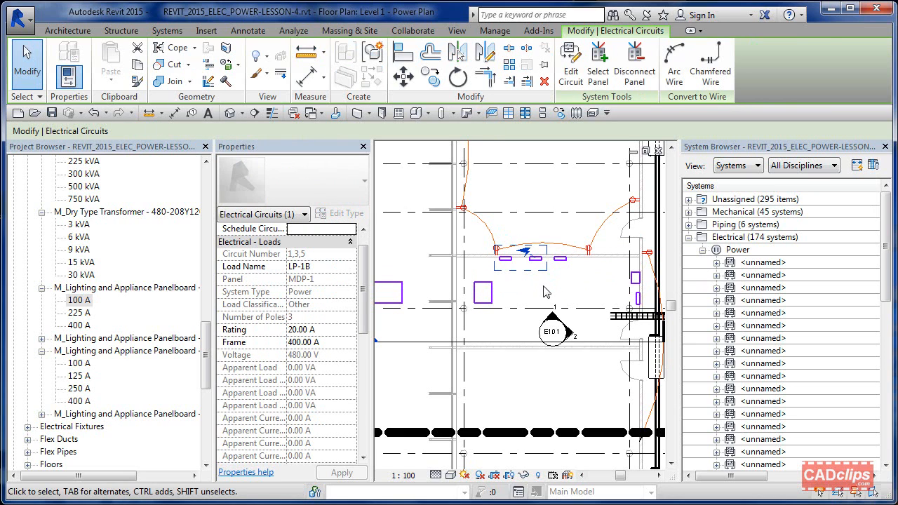
Step: Create a power circuit for the rightmost wall panelboard MP-1B and assign it to panel MDP-1
left_click(561, 260)
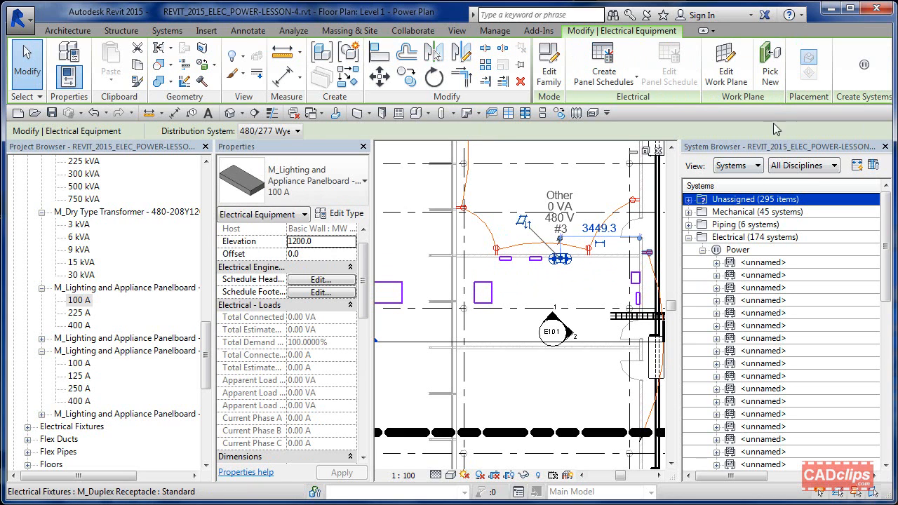
left_click(865, 65)
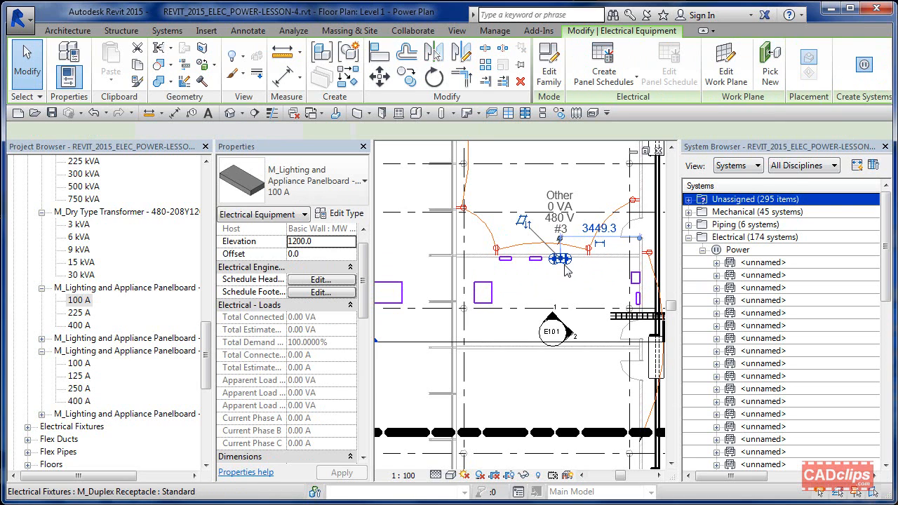
left_click(598, 67)
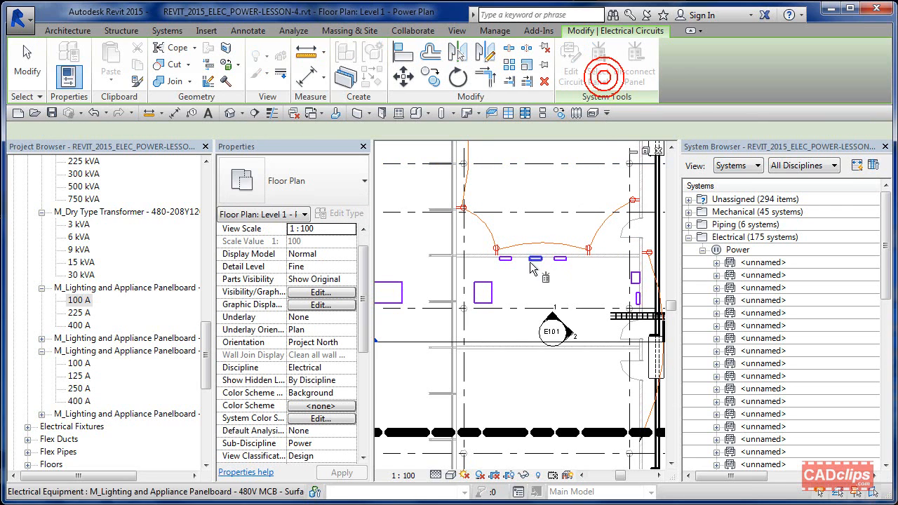
left_click(503, 261)
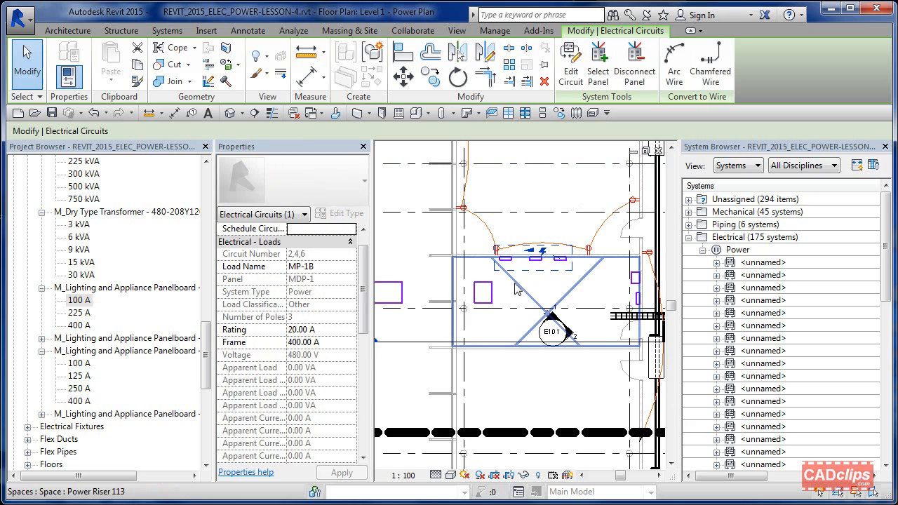
Step: Create a power circuit for the dry type transformer TP-1A on the room's right wall and assign it to panel MDP-1
left_click(635, 280)
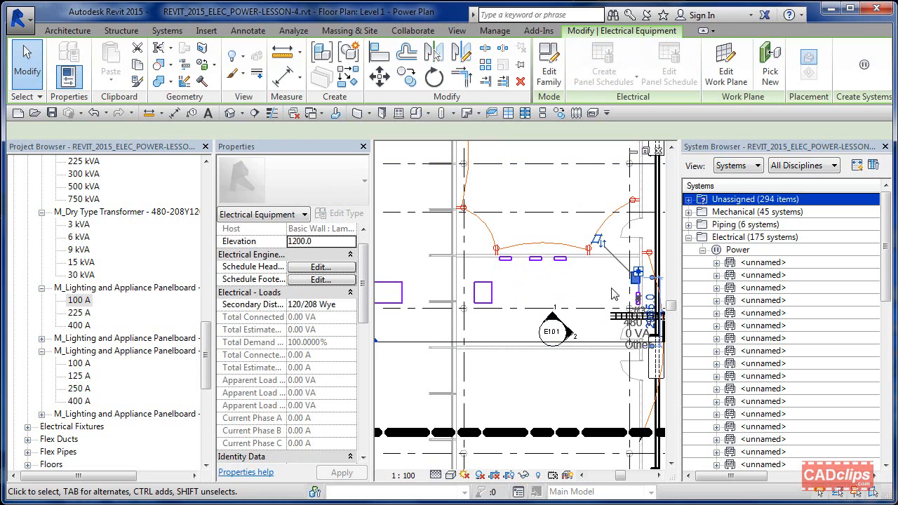
left_click(864, 75)
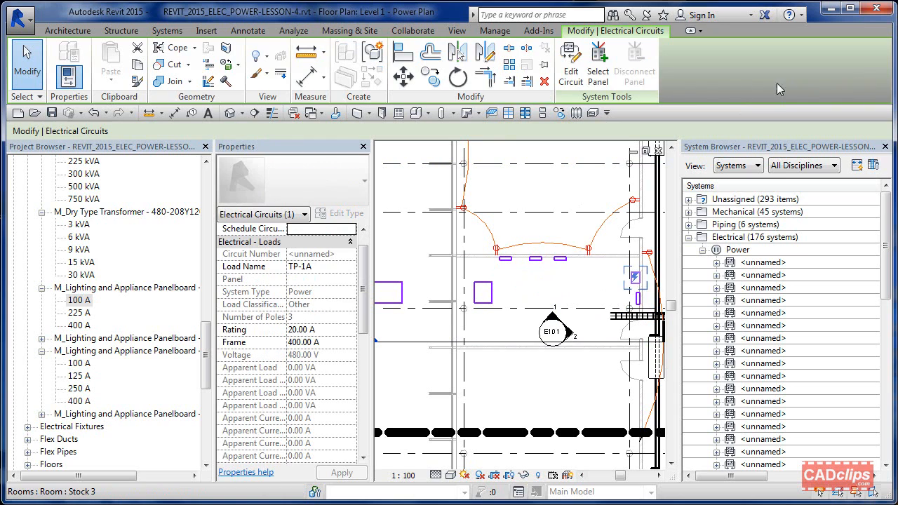
left_click(606, 77)
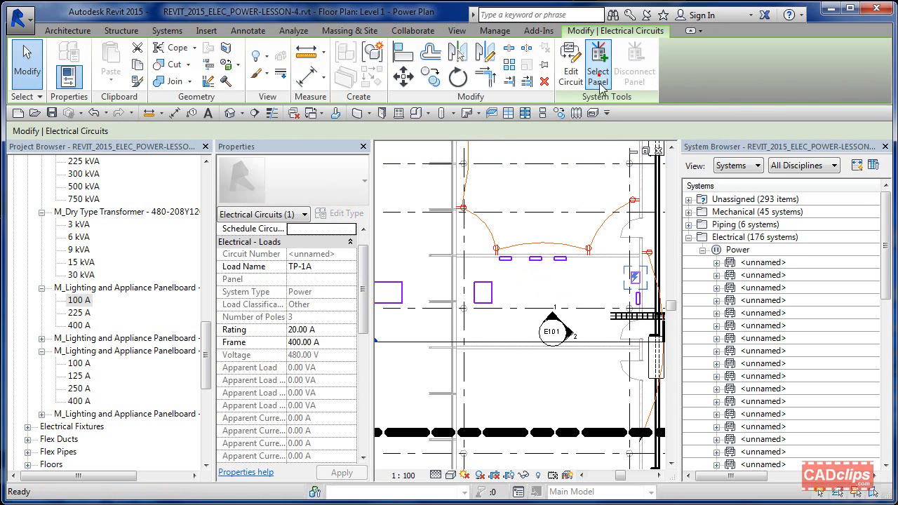
left_click(495, 287)
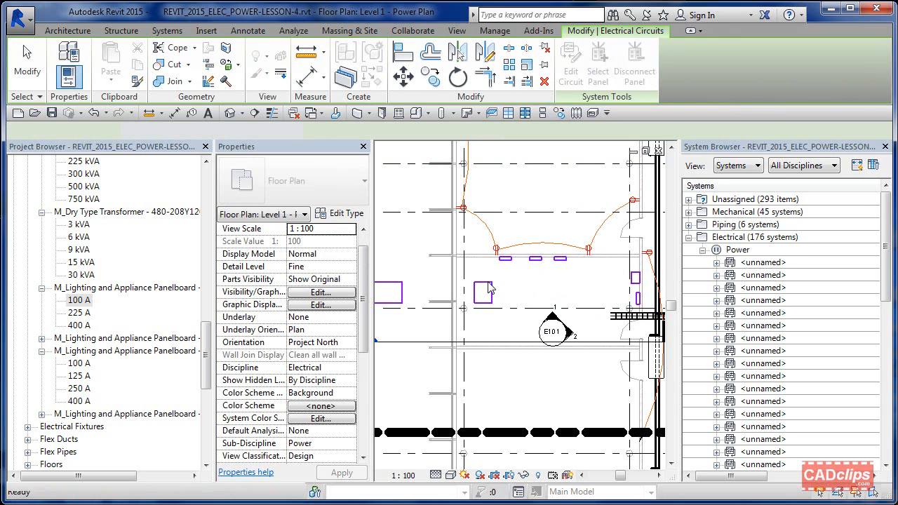
Step: Create a power circuit for the 208V panelboard PP-1A and assign it to transformer TP-1A
left_click(640, 303)
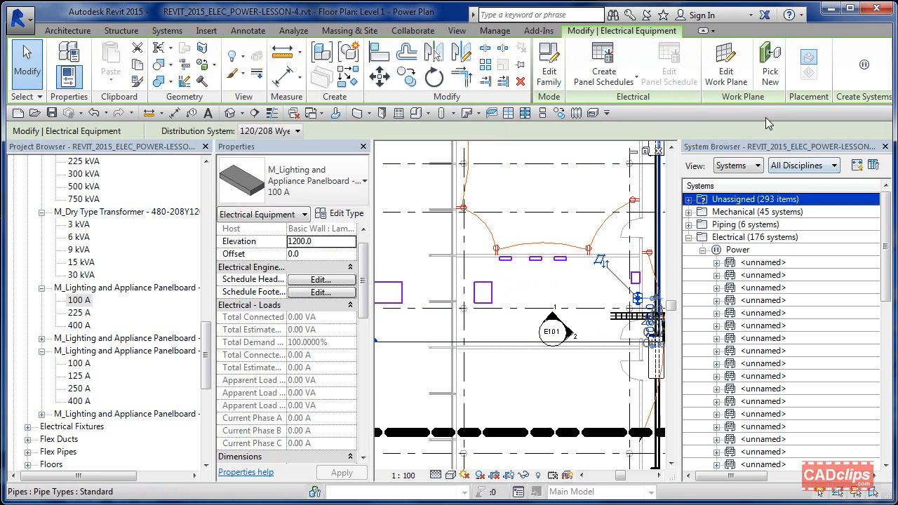
left_click(864, 65)
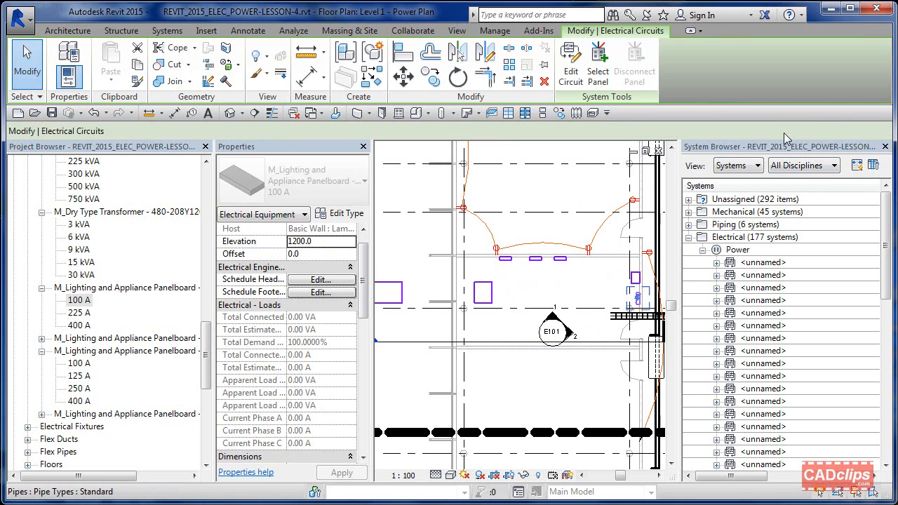
left_click(606, 85)
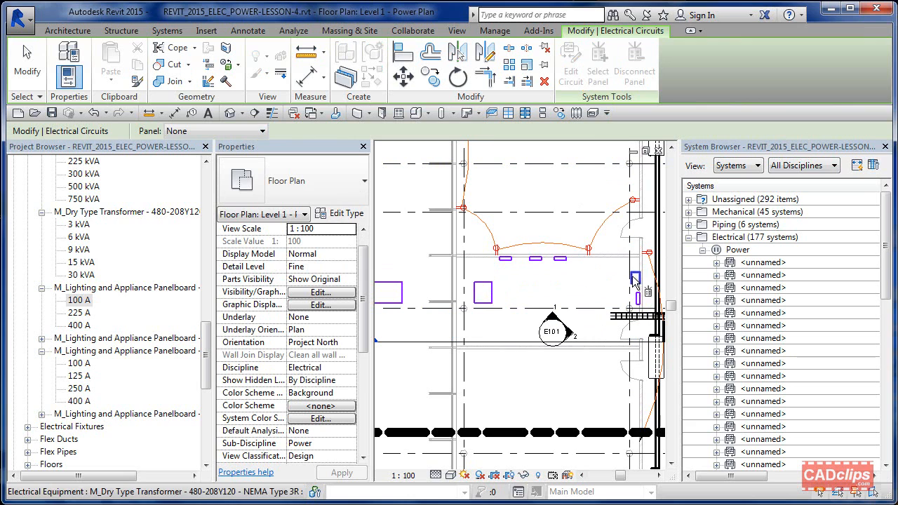
left_click(629, 282)
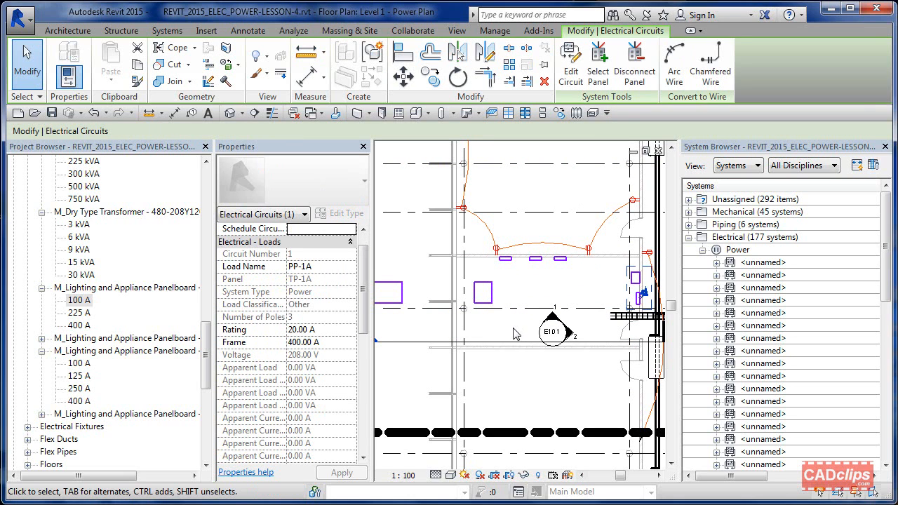
Step: Highlight the circuits of panelboard MP-1B, transformer TP-1A and panelboard PP-1A in turn to check their connections
scroll(513, 332, "down", 3)
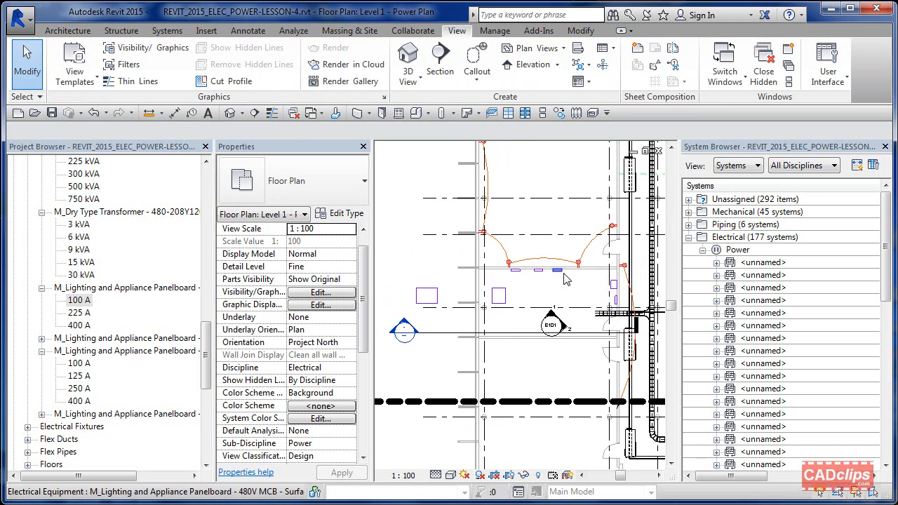
key("Tab")
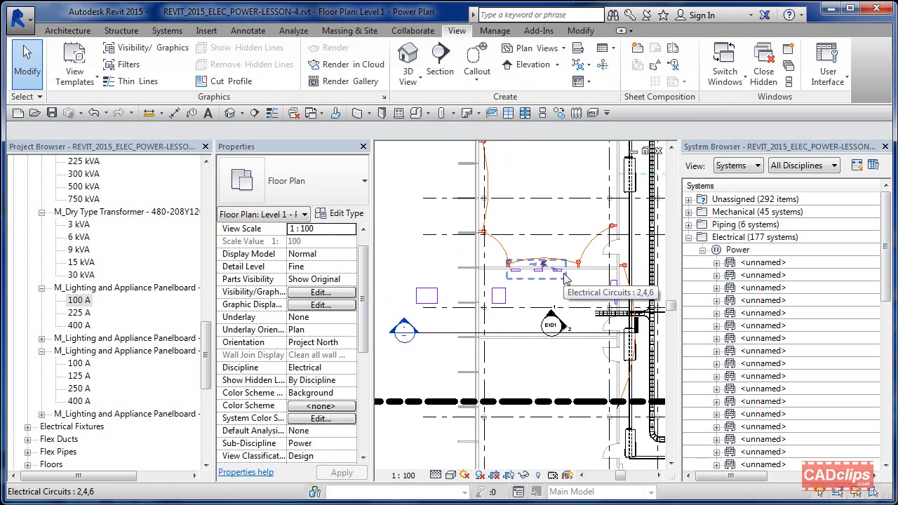
key("Tab")
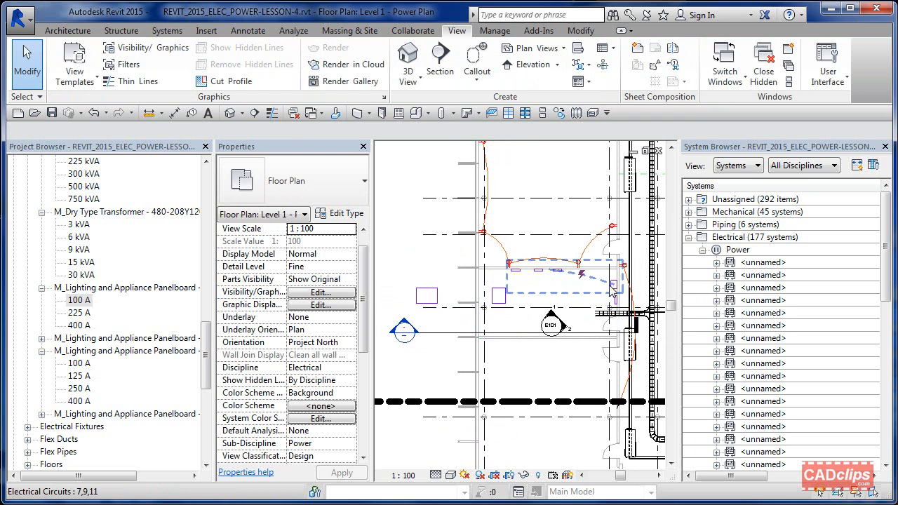
key("Tab")
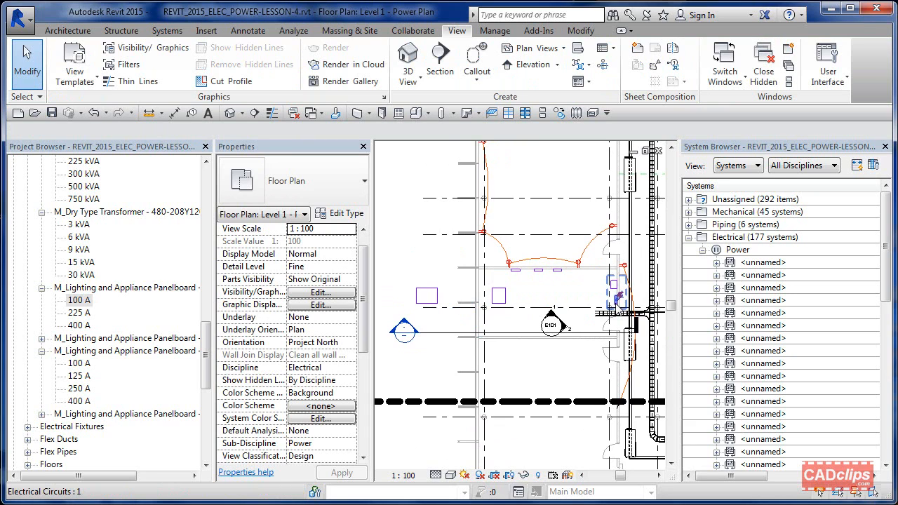
key("Tab")
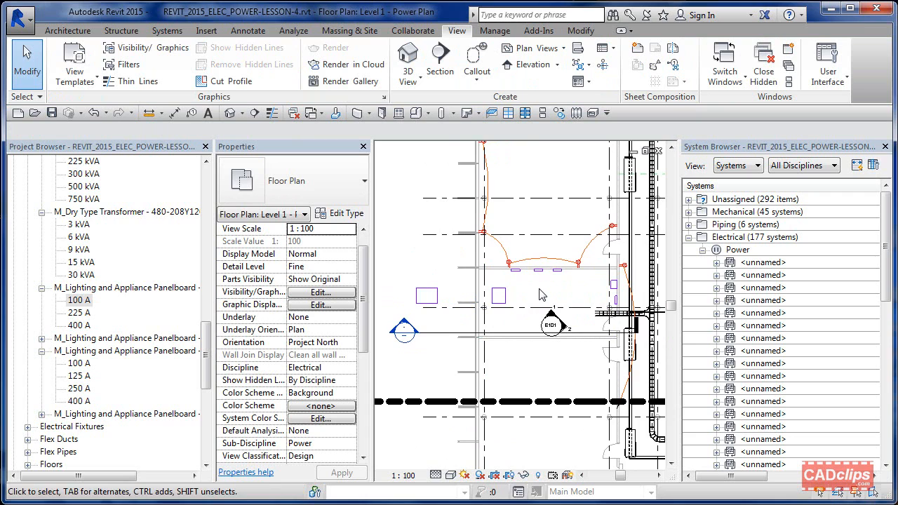
Step: Check the supply source of panelboard PP-1A on the power riser room's right wall in its properties
scroll(540, 295, "up", 2)
middle_click_drag(540, 295, 499, 299)
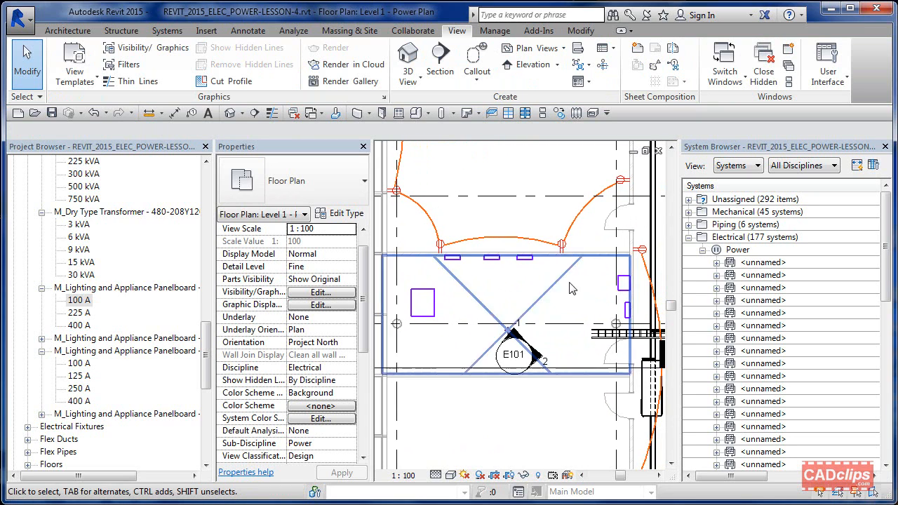
left_click(629, 313)
left_click_drag(363, 280, 364, 393)
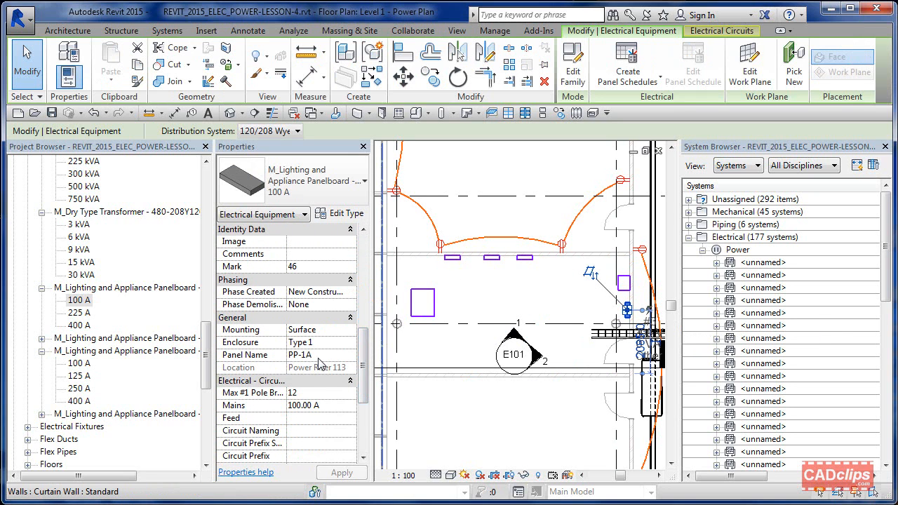
left_click_drag(365, 383, 368, 425)
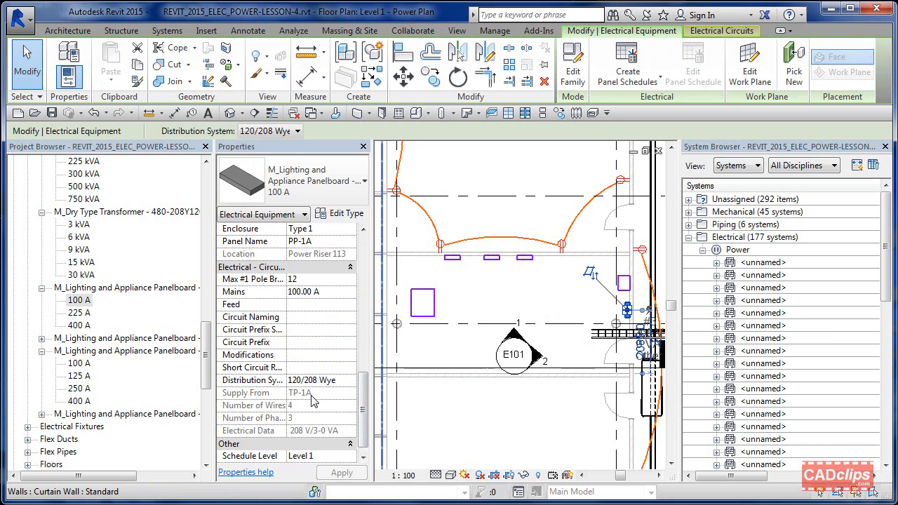
Step: Check which panel supplies dry type transformer TP-1A in its properties, and clear the selection
left_click(624, 283)
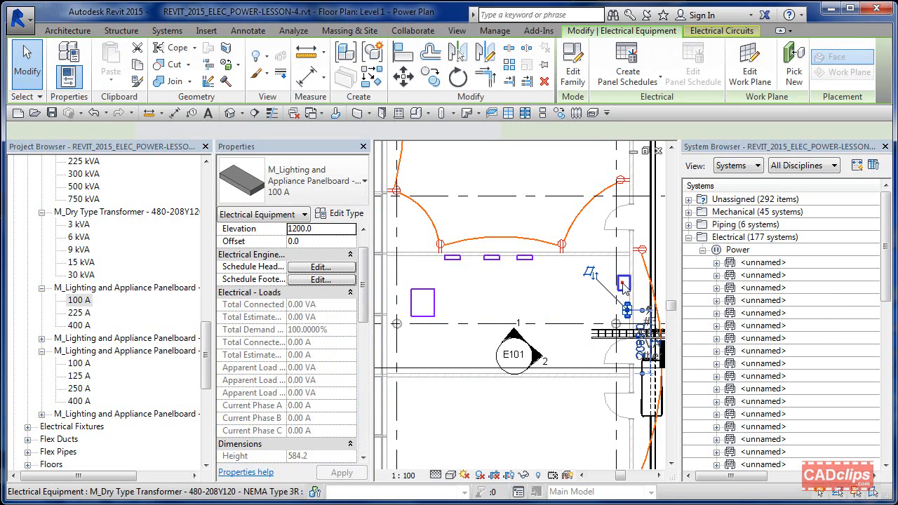
left_click_drag(362, 293, 363, 421)
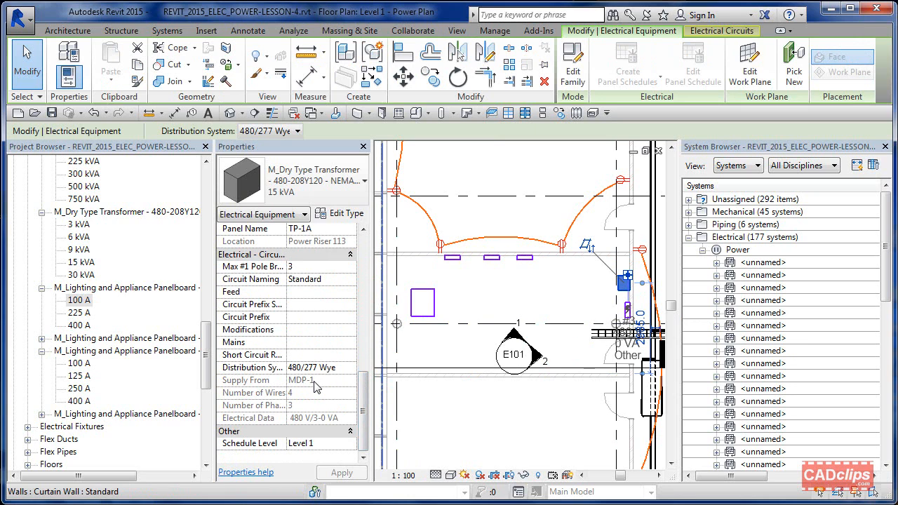
left_click(467, 311)
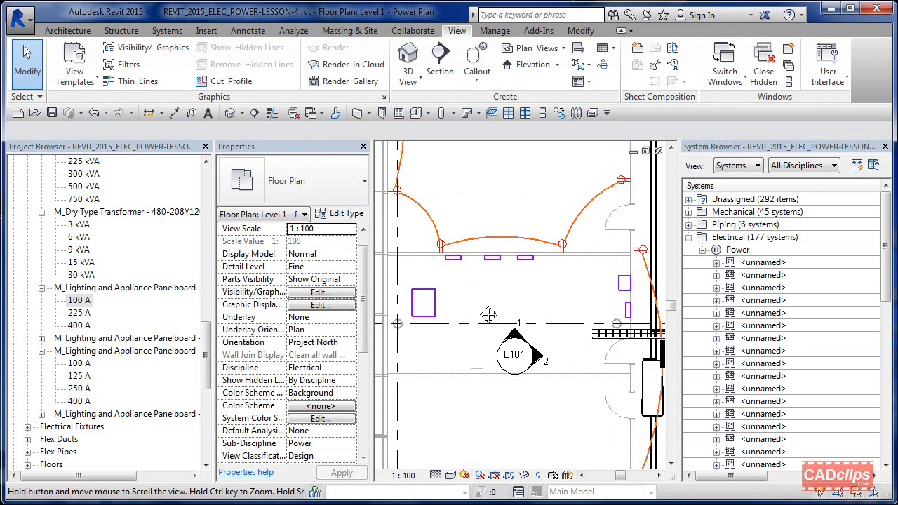
Step: Check the supply source of panelboard MDP-1, the leftmost on the room's upper wall, in its properties
middle_click_drag(489, 314, 584, 313)
left_click(548, 258)
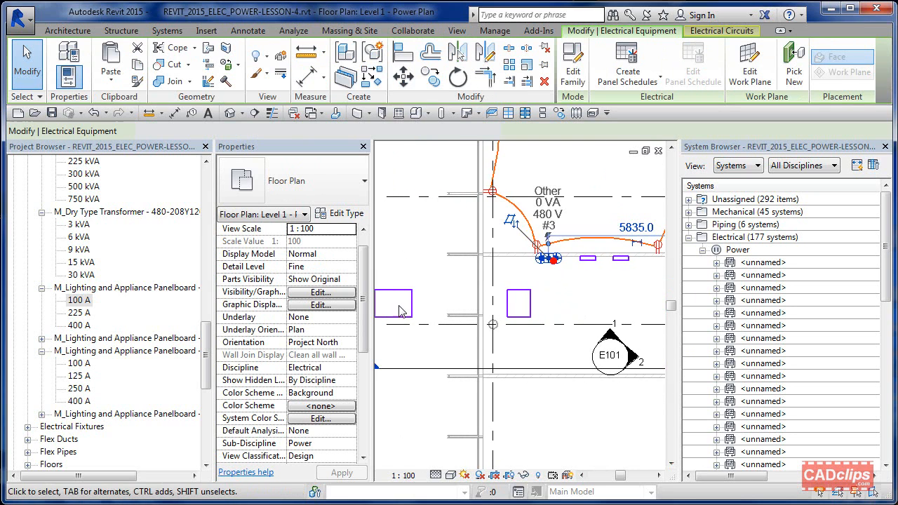
left_click(399, 312)
scroll(364, 429, "down", 5)
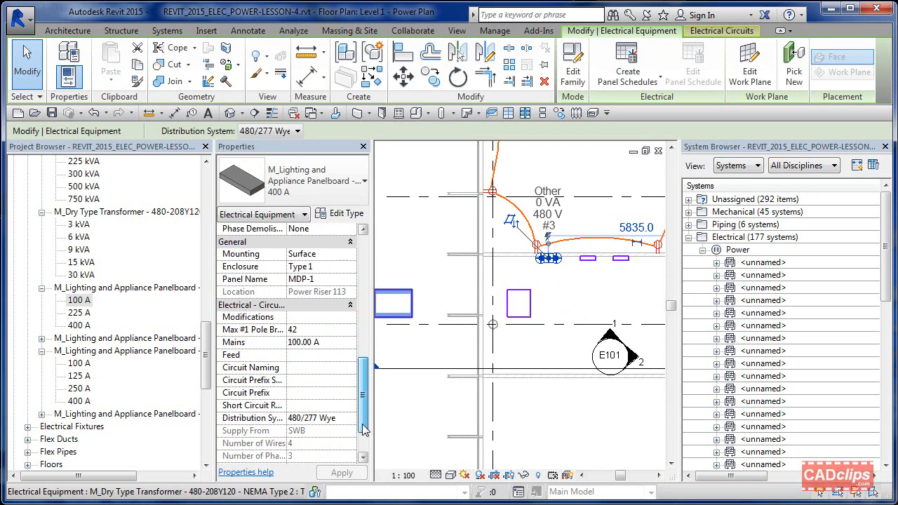
left_click_drag(365, 430, 367, 437)
Step: Select the circuit breaker switchboard in the plan and look through its properties
left_click(518, 314)
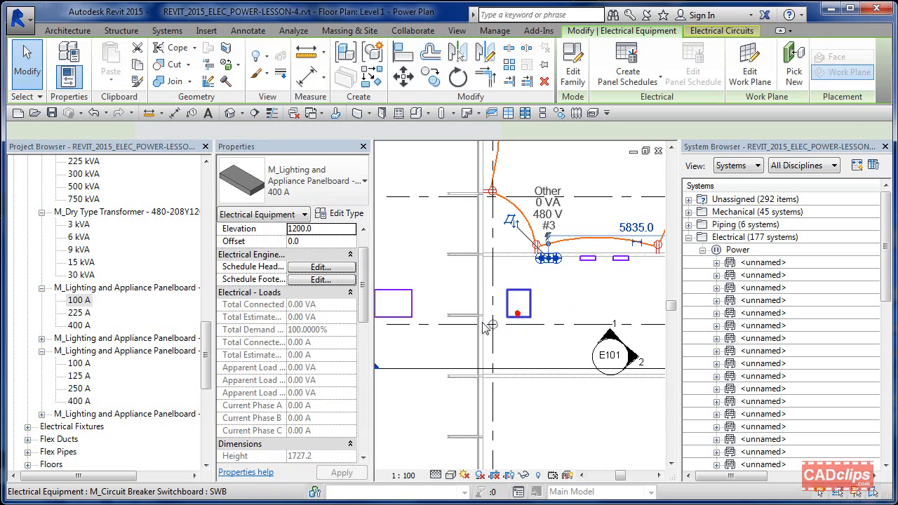
left_click_drag(363, 302, 365, 428)
scroll(341, 421, "up", 5)
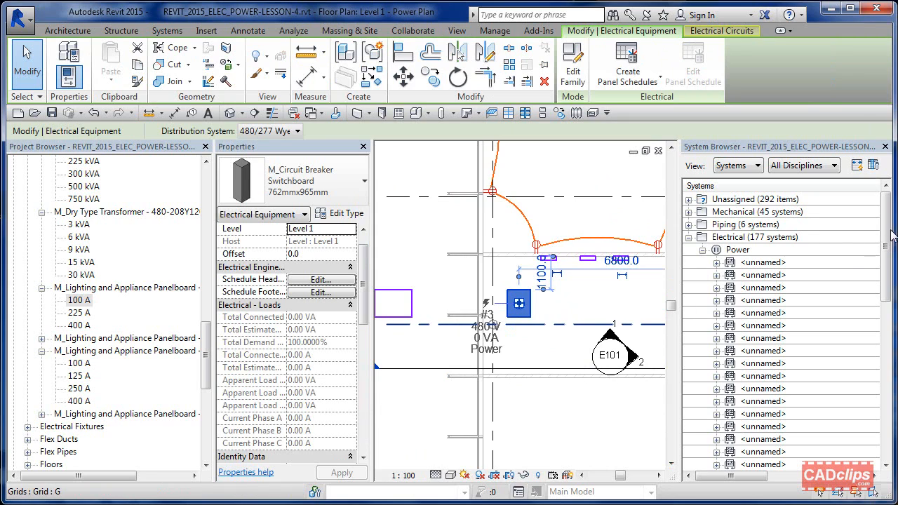
Step: Expand the T-SVC branch of the power systems hierarchy through switchboard SWB down to the circuits of panel MDP-1
left_click_drag(886, 235, 887, 391)
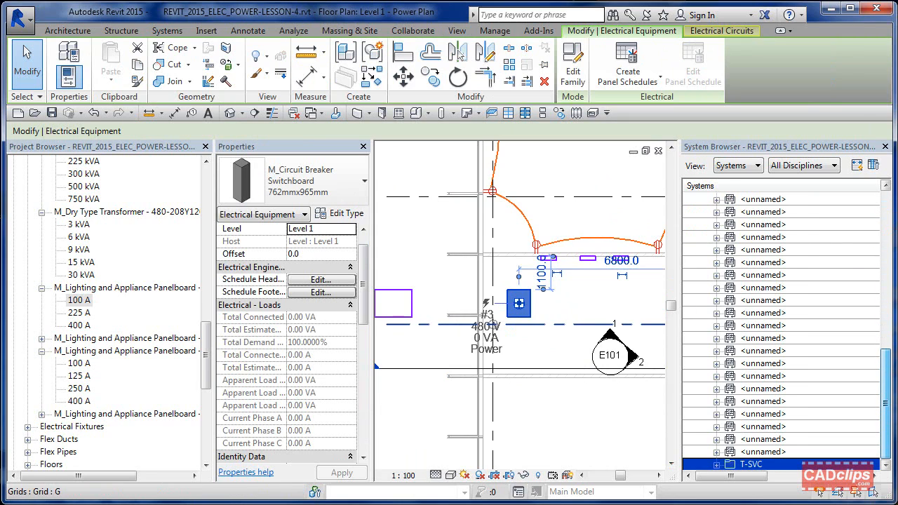
left_click(772, 466)
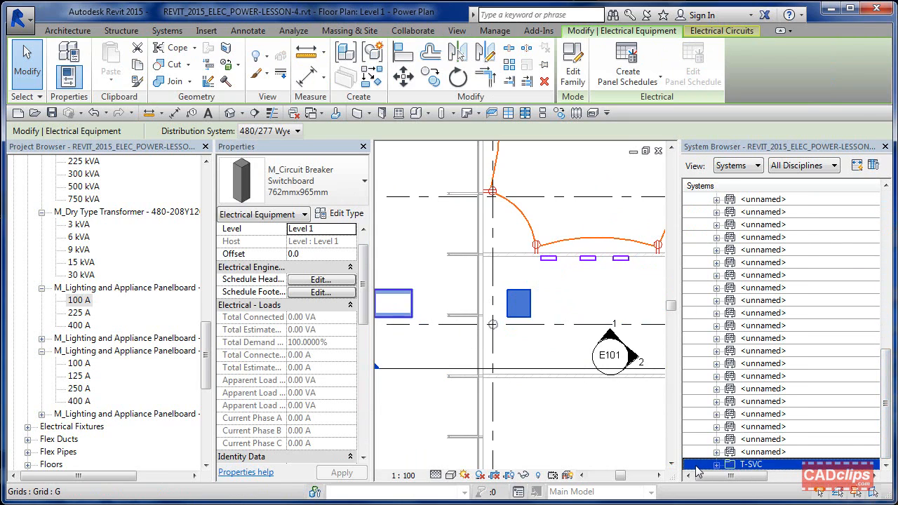
left_click(717, 466)
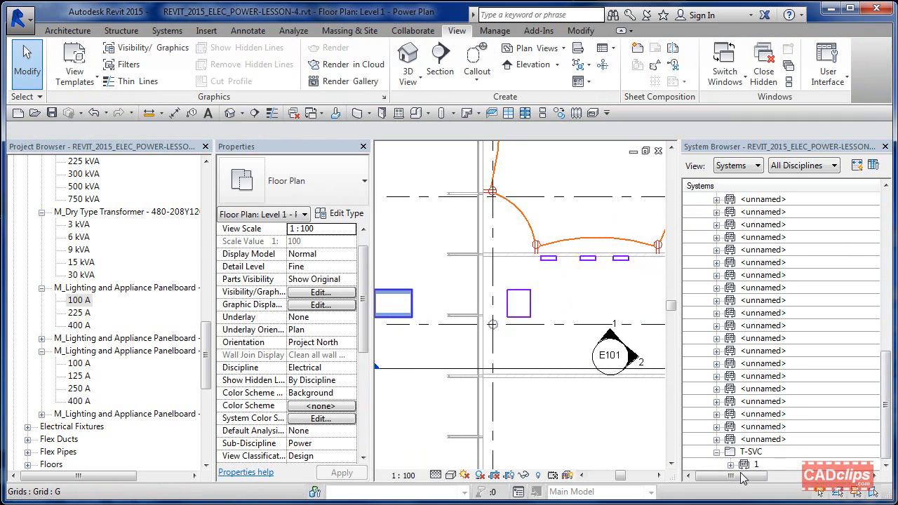
left_click(732, 466)
left_click(745, 466)
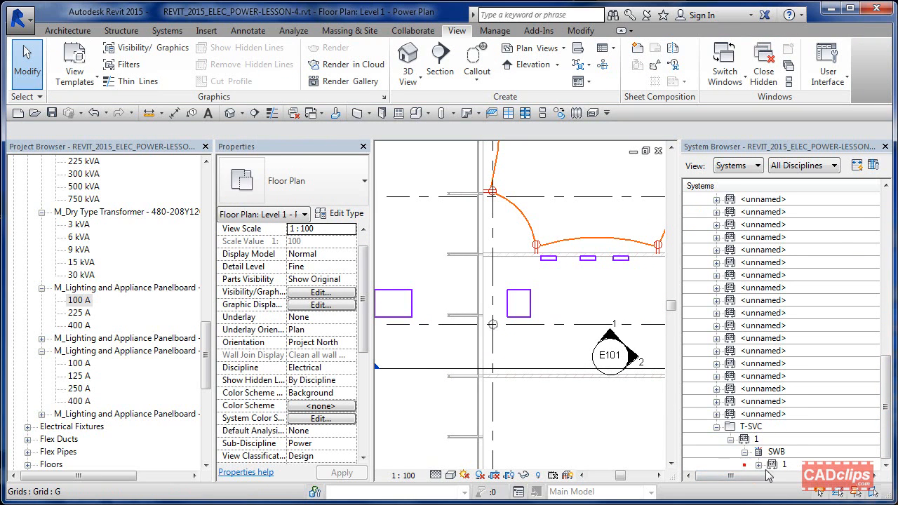
left_click(758, 465)
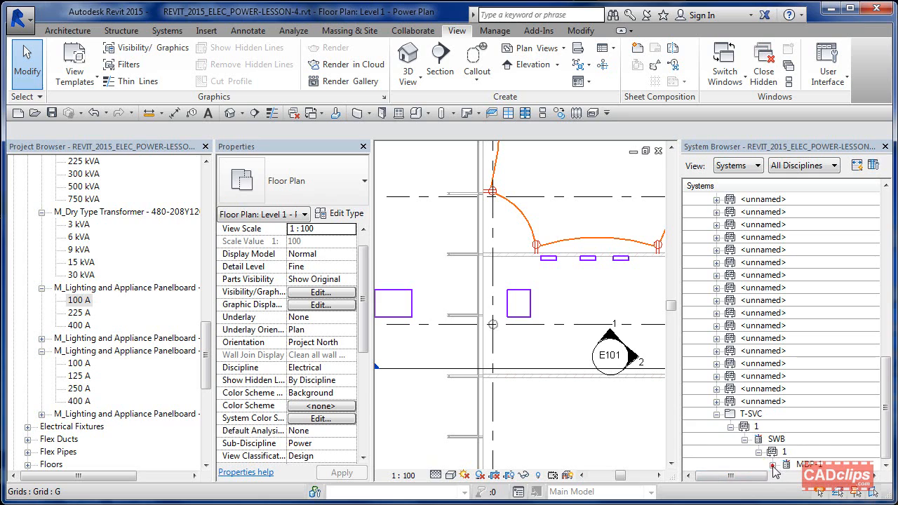
left_click(773, 465)
Step: Expand the MDP-1 circuits 1,3,5, 2,4,6 and 7,9,11 down through transformer TP-1A to panelboard PP-1A
left_click(786, 439)
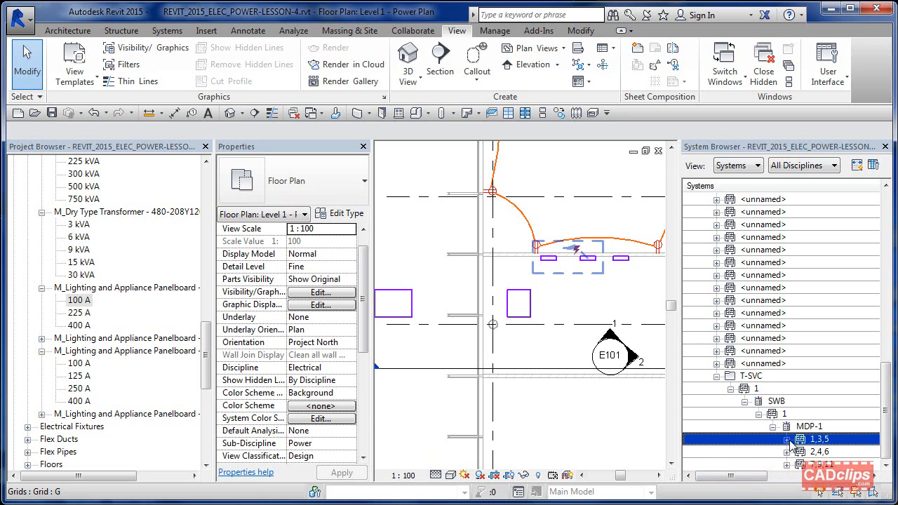
left_click(786, 439)
left_click(786, 465)
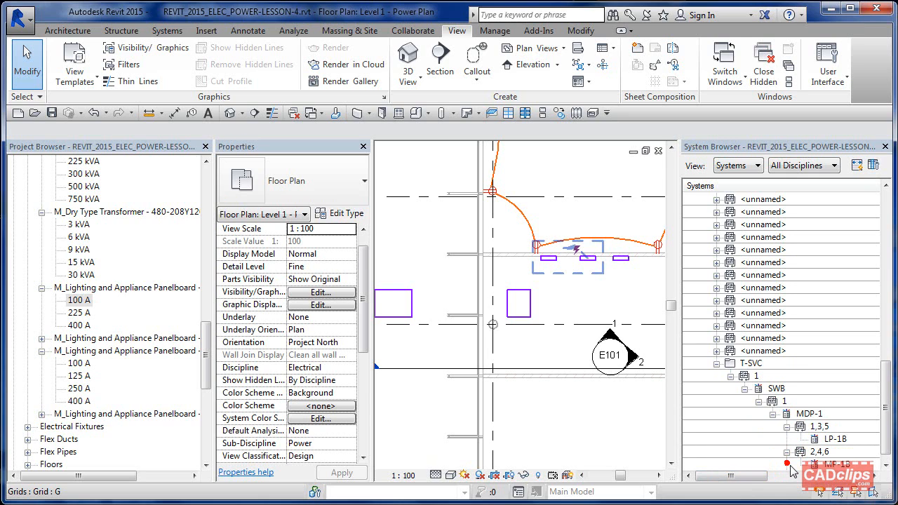
left_click(787, 464)
left_click(781, 464)
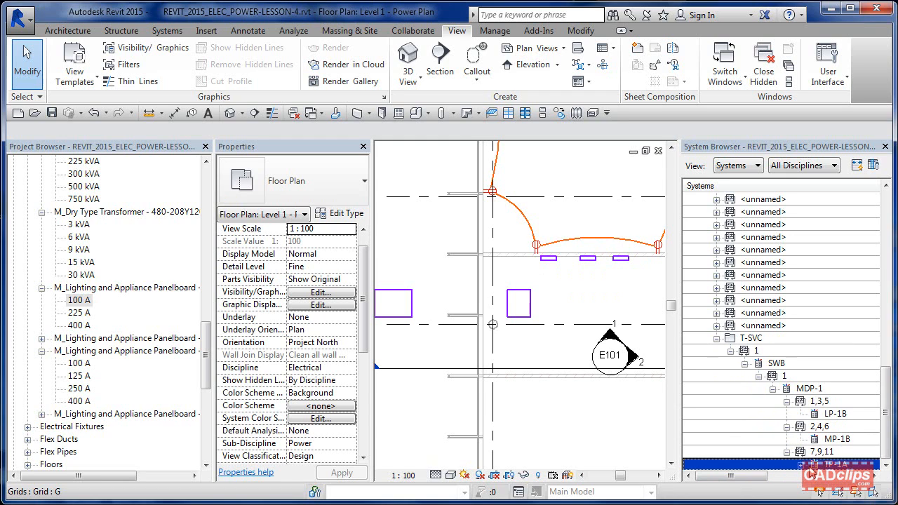
left_click(802, 467)
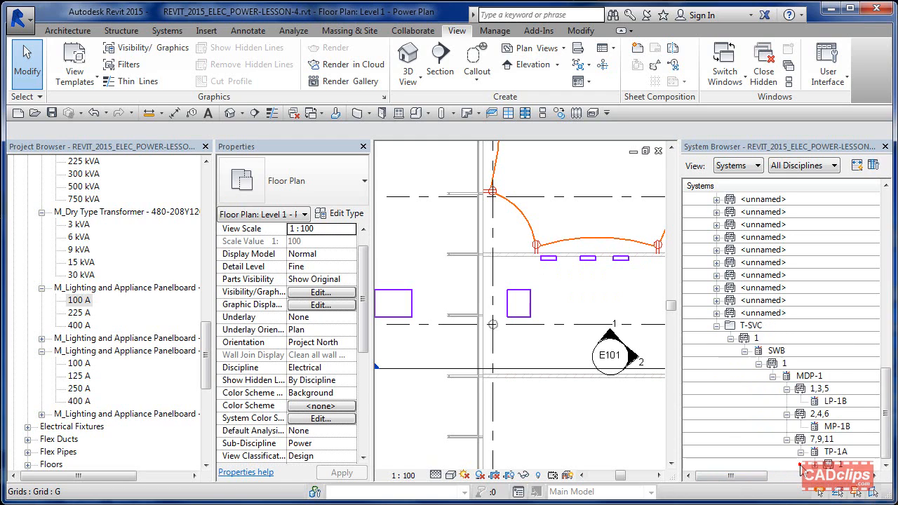
left_click(814, 465)
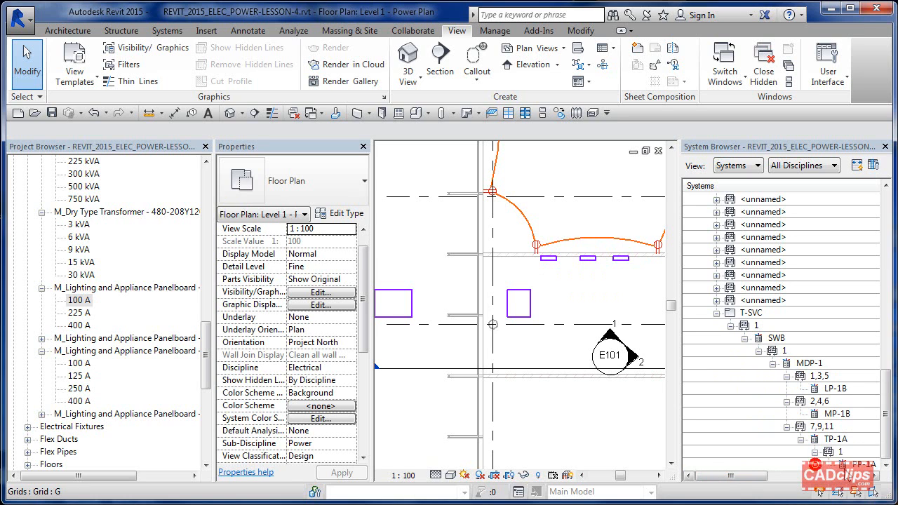
Step: Select PP-1A, MP-1B, LP-1B, MDP-1 and SWB in turn in the systems hierarchy to locate them in the plan, and try extending the selection
left_click(854, 465)
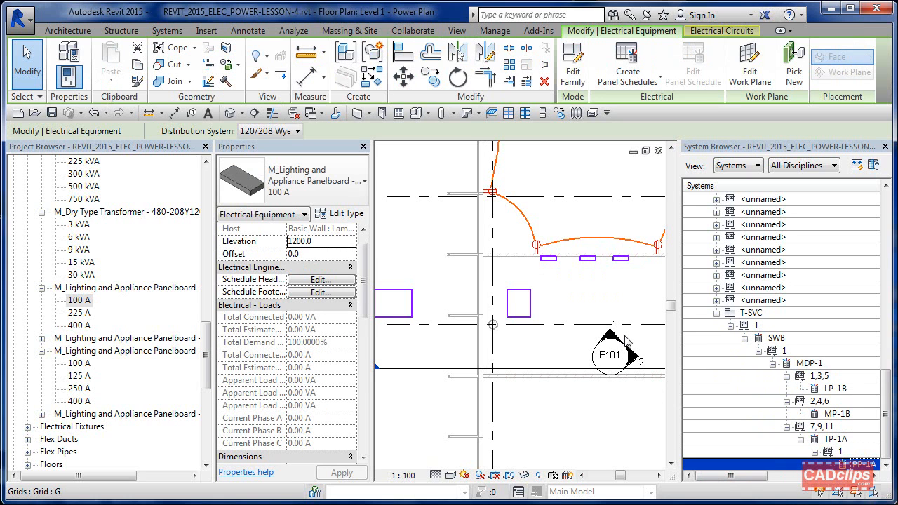
scroll(592, 282, "down", 2)
middle_click_drag(642, 306, 546, 310)
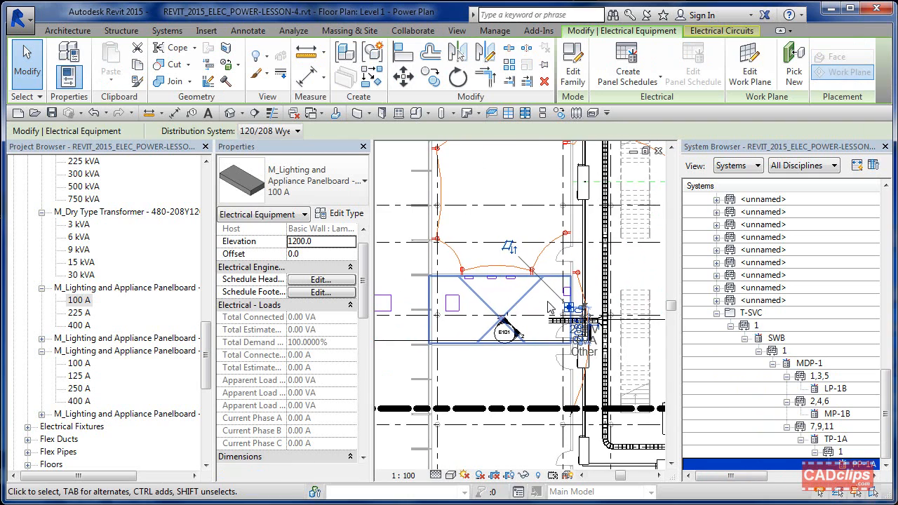
left_click(839, 415)
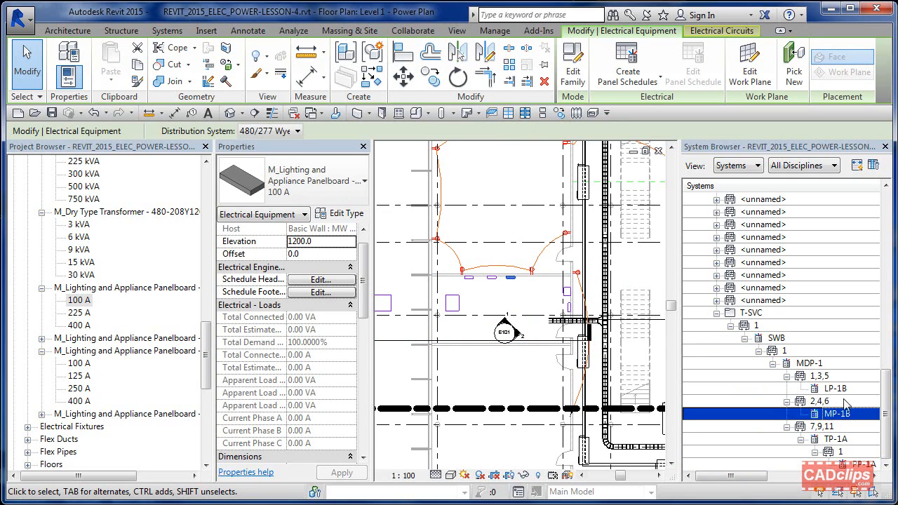
left_click(838, 389)
left_click(808, 364)
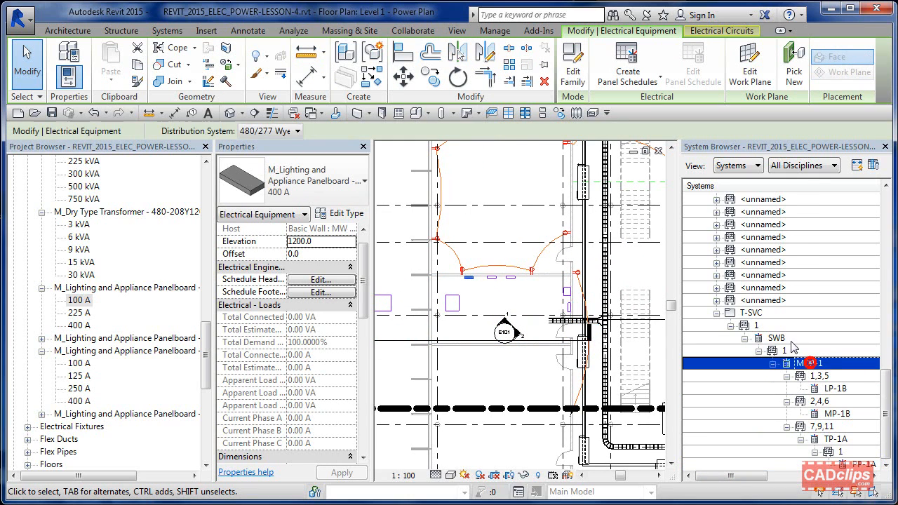
left_click(777, 339)
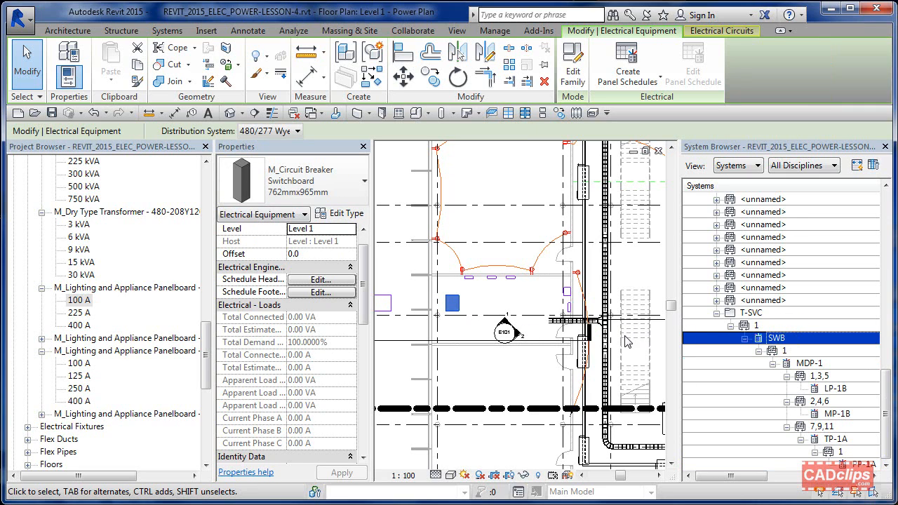
left_click(831, 391, "ctrl")
left_click(829, 452, "ctrl")
left_click(838, 390, "ctrl")
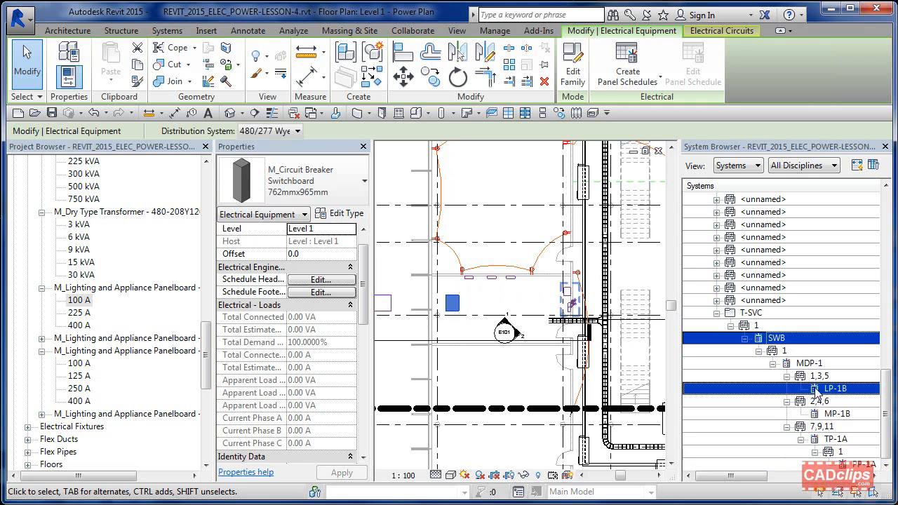
Step: Select the rightmost panelboard on the room's upper wall in the plan to locate its entry in the systems hierarchy, and clear the selection
left_click(516, 287)
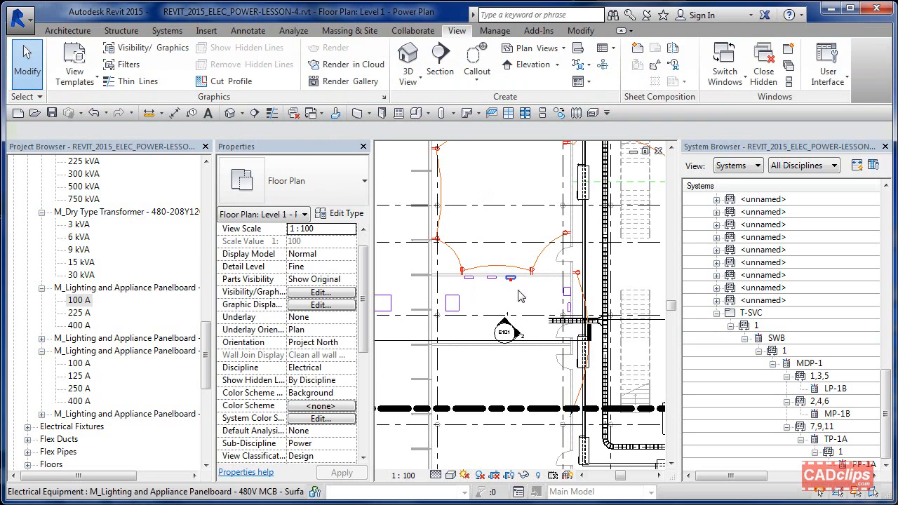
left_click(511, 279)
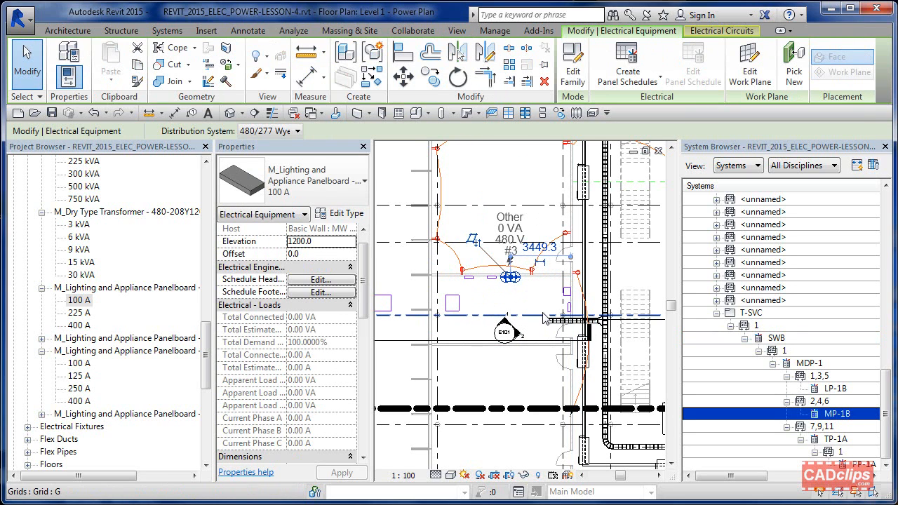
key("Escape")
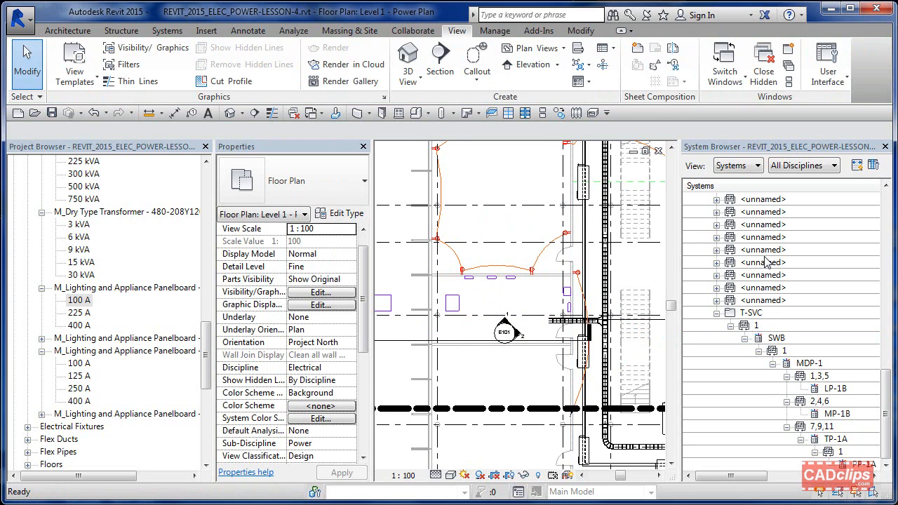
Step: Inspect the unassigned circuit with load name LP-1 and look through the other unnamed circuits in the systems hierarchy
left_click(795, 262)
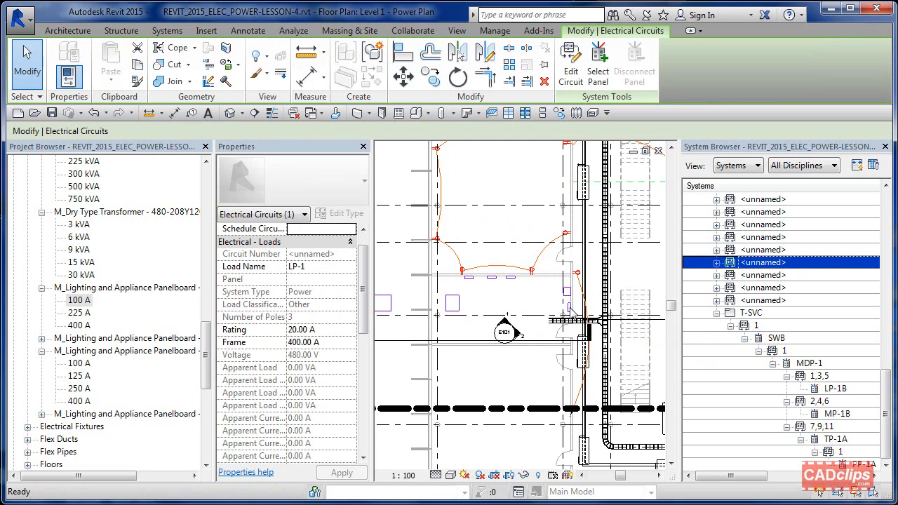
left_click(774, 240, "ctrl")
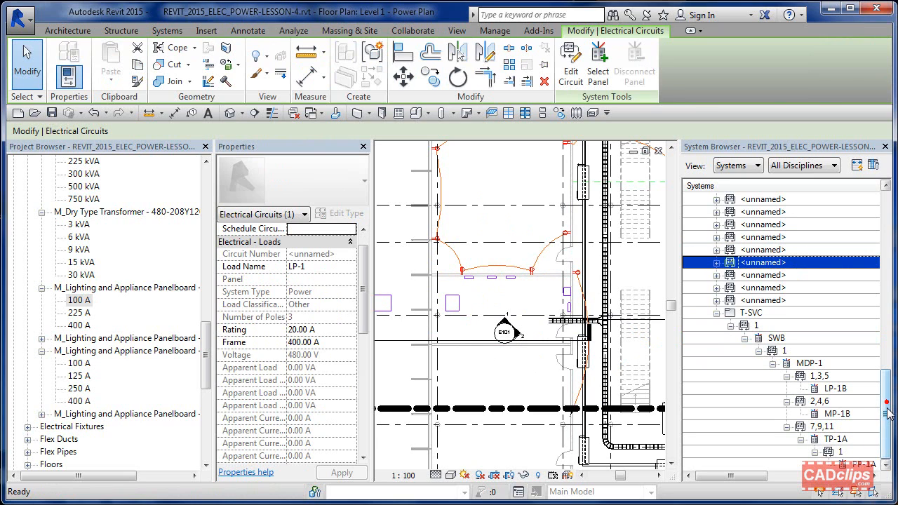
left_click_drag(887, 408, 889, 354)
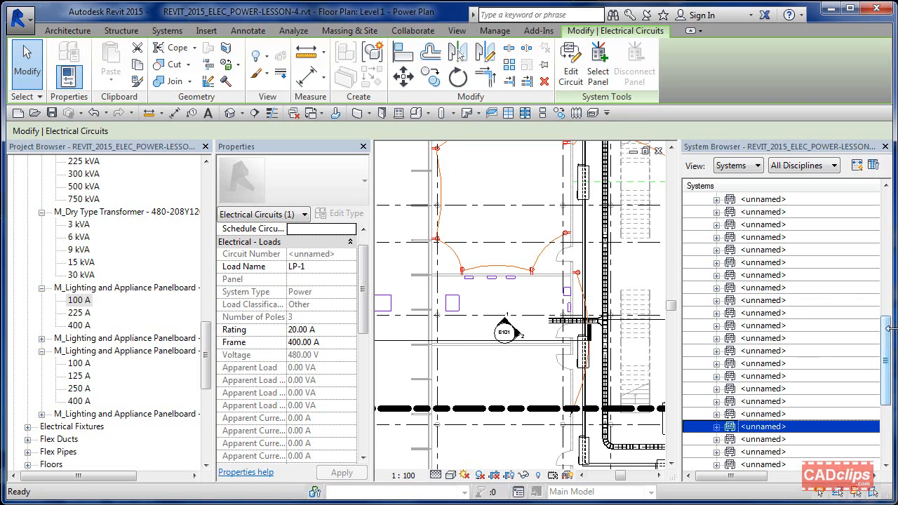
left_click_drag(887, 327, 891, 403)
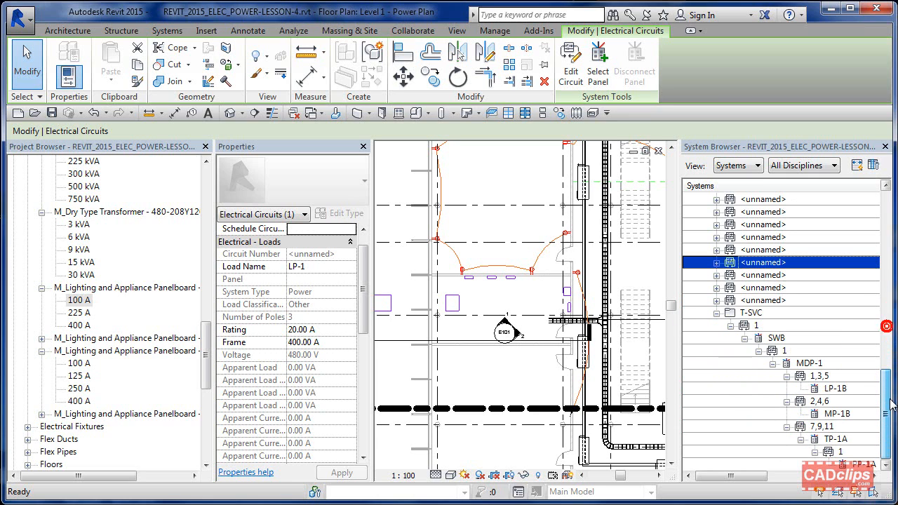
left_click(788, 414)
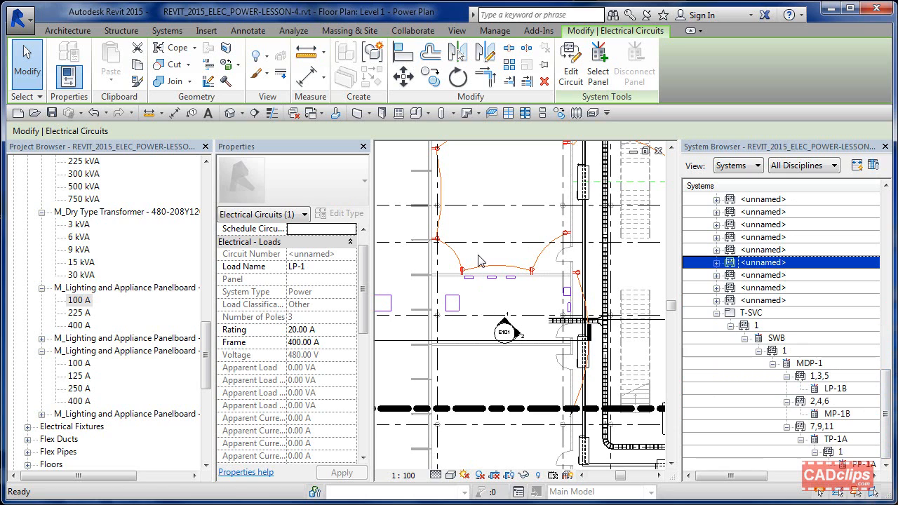
Step: Close the System Browser and centre the plan on the power riser room
scroll(478, 255, "down", 1)
middle_click_drag(487, 264, 503, 269)
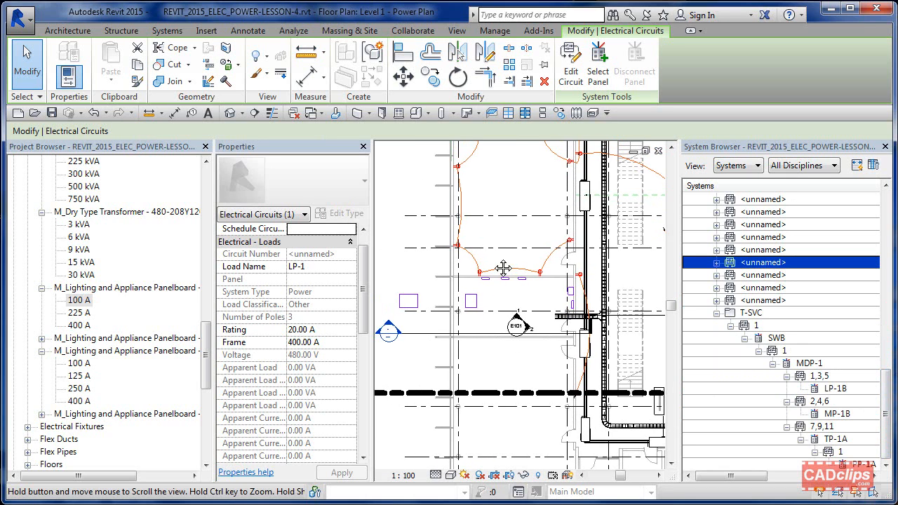
left_click(886, 147)
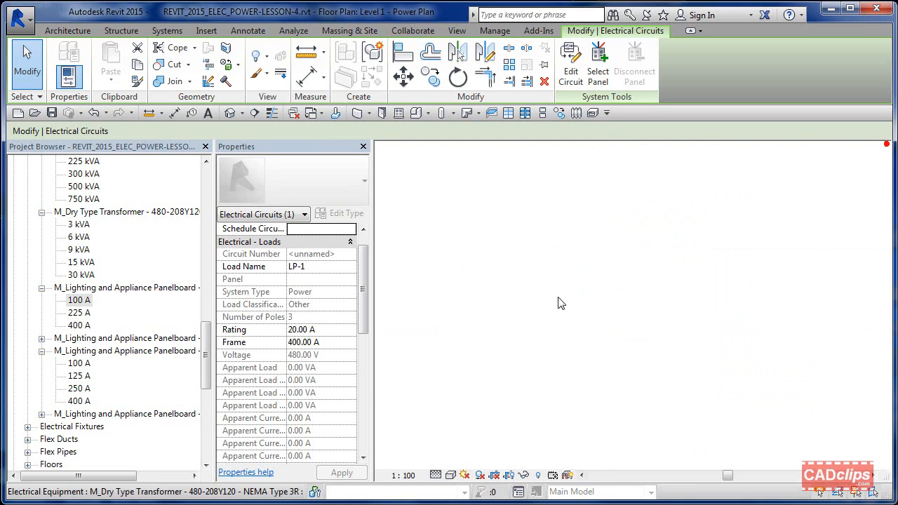
middle_click_drag(542, 306, 589, 313)
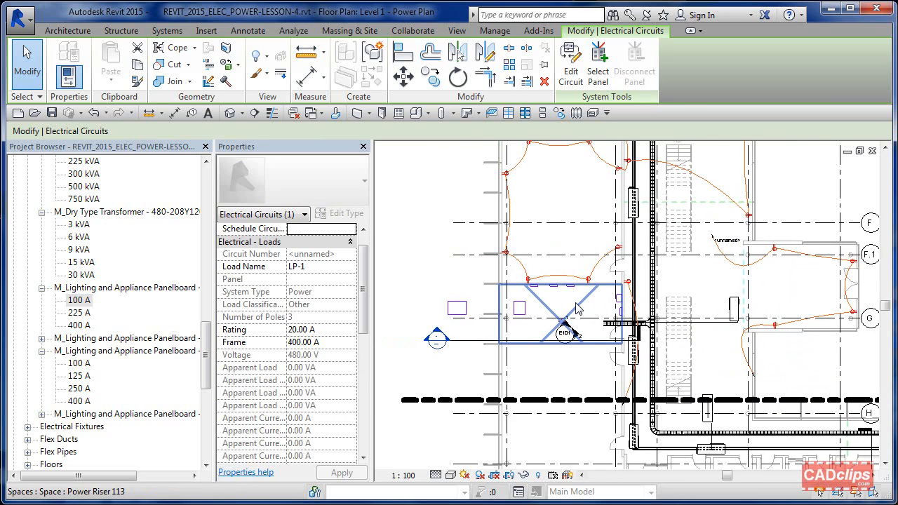
scroll(576, 307, "up", 1)
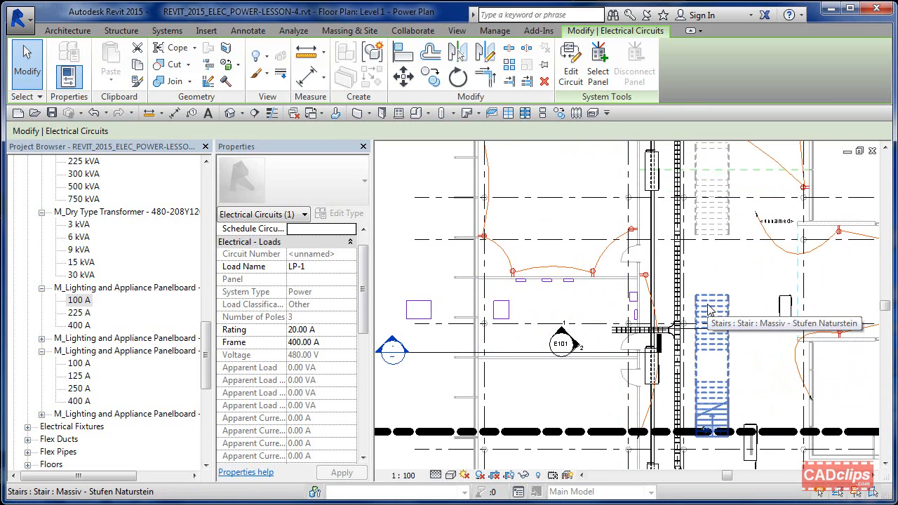